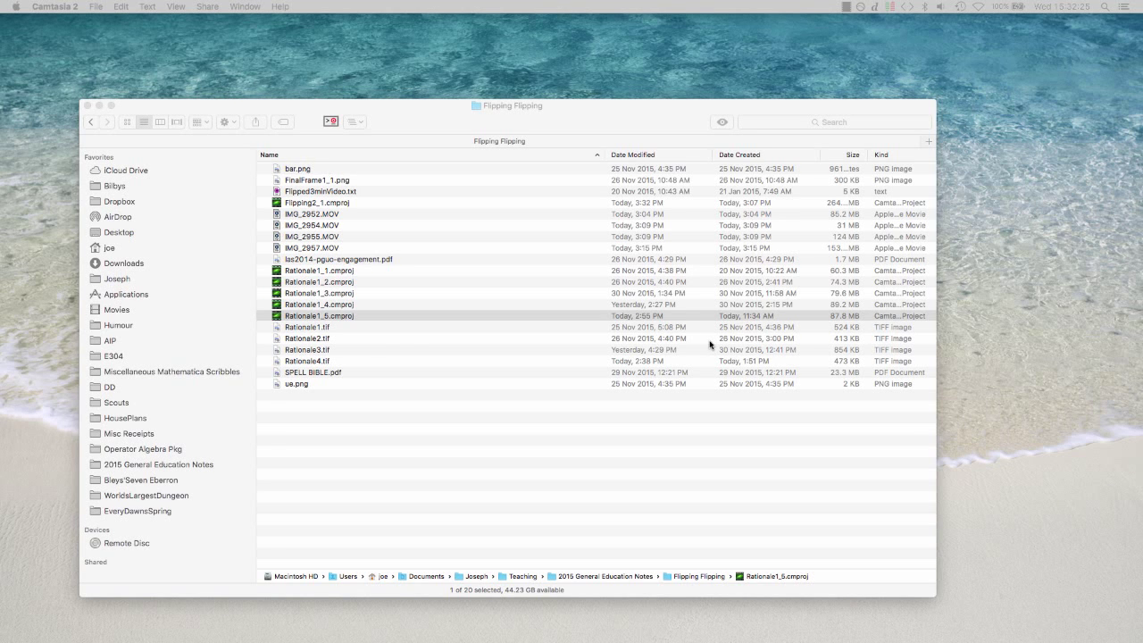
Launch SketchBook Express from a Spotlight search for 'sket' to view Rationale4.tif
{"action": "left_click", "coordinate": [603, 118]}
{"action": "key", "text": "super+space"}
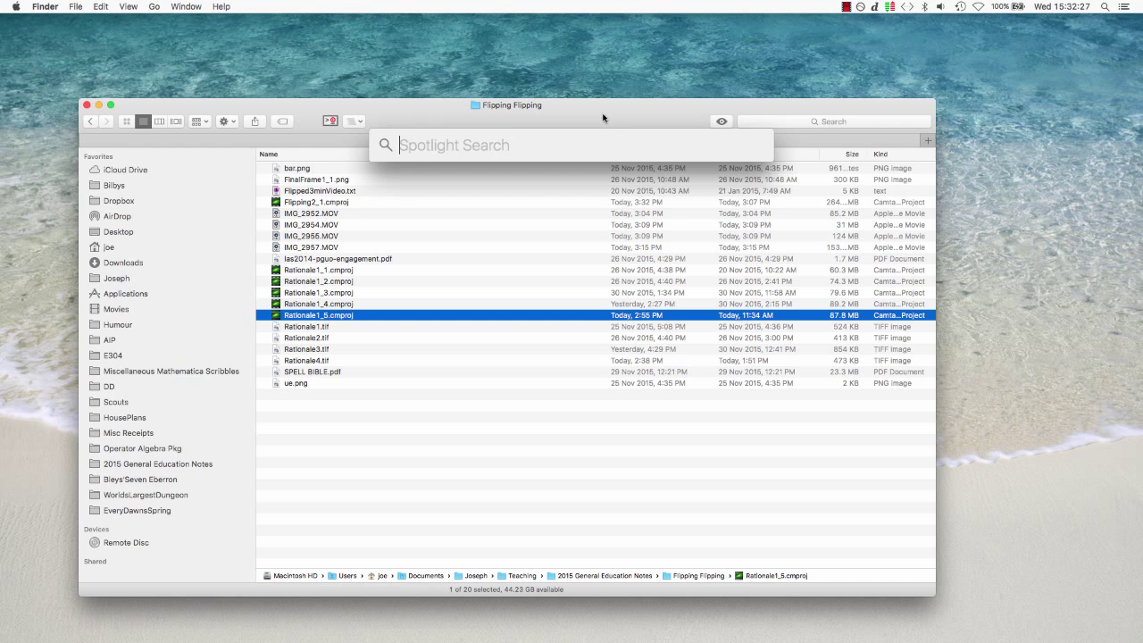
{"action": "type", "text": "sket"}
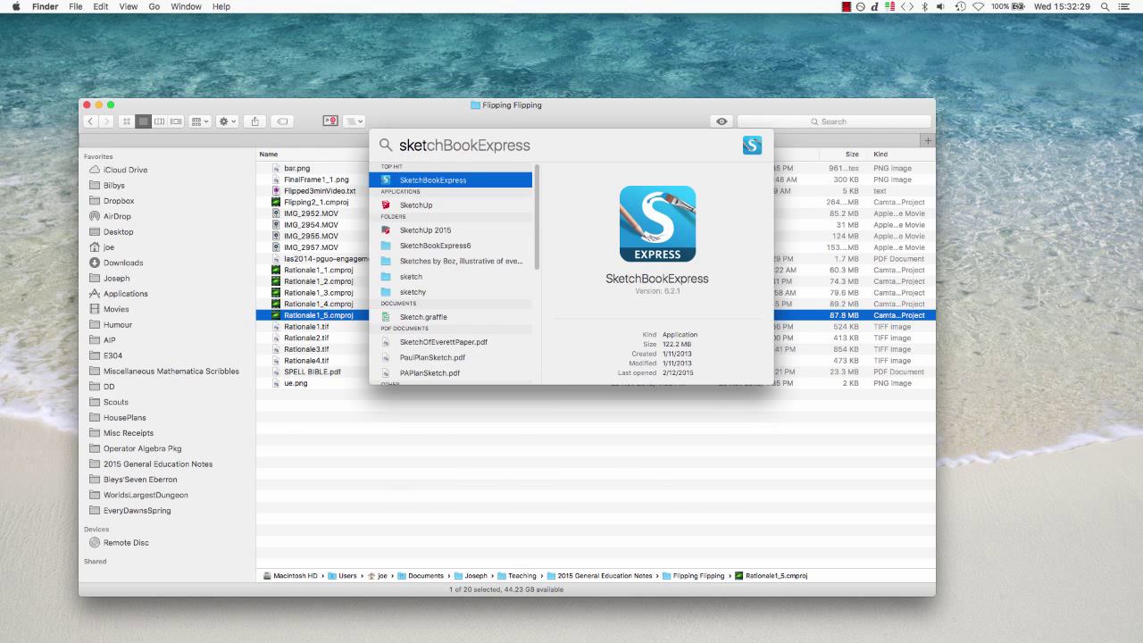
{"action": "key", "text": "Return"}
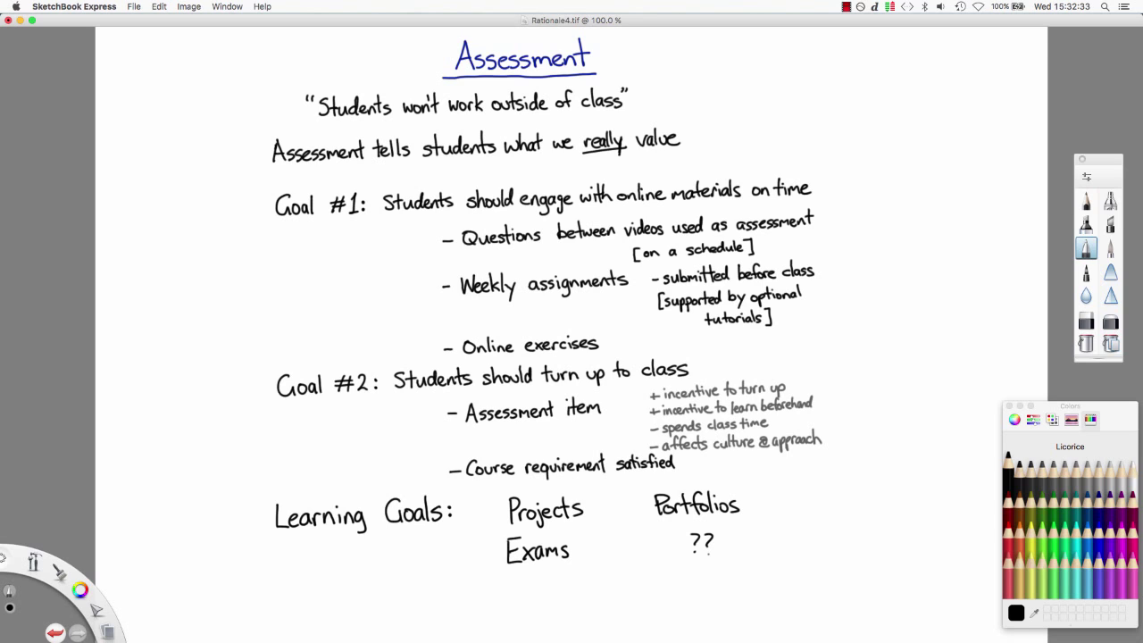
Set the pencil colour to Tangerine and undo a trial orange scribble over the notes
{"action": "left_click", "coordinate": [1019, 526]}
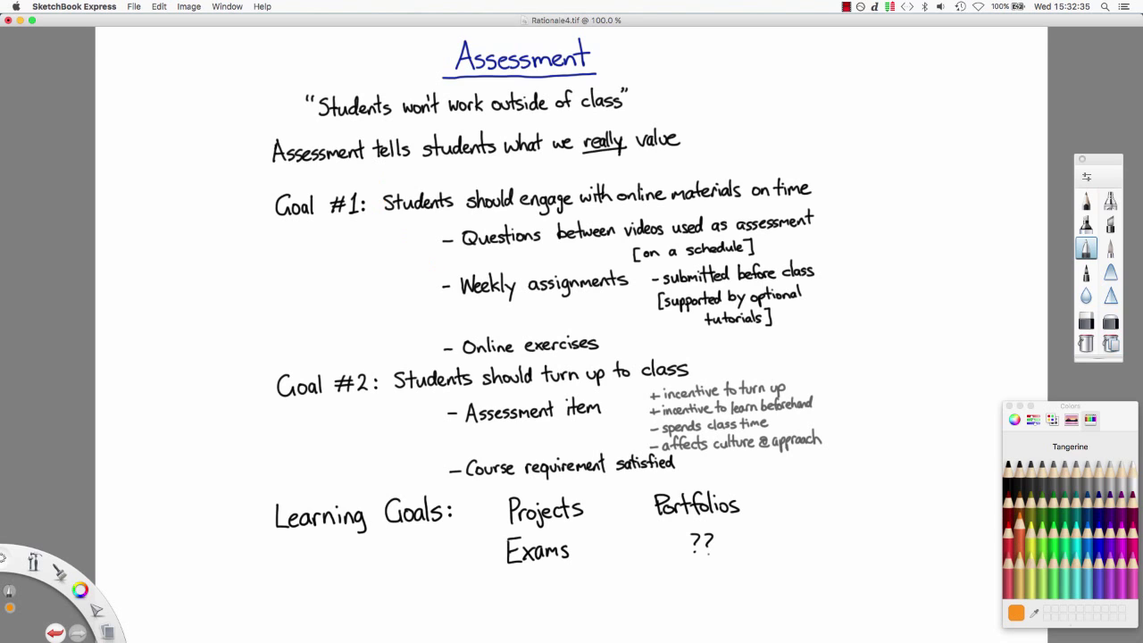
{"action": "mouse_move", "coordinate": [371, 183]}
{"action": "left_mouse_down"}
{"action": "mouse_move", "coordinate": [817, 285]}
{"action": "mouse_move", "coordinate": [465, 384]}
{"action": "mouse_move", "coordinate": [549, 308]}
{"action": "mouse_move", "coordinate": [706, 233]}
{"action": "mouse_move", "coordinate": [554, 263]}
{"action": "left_mouse_up"}
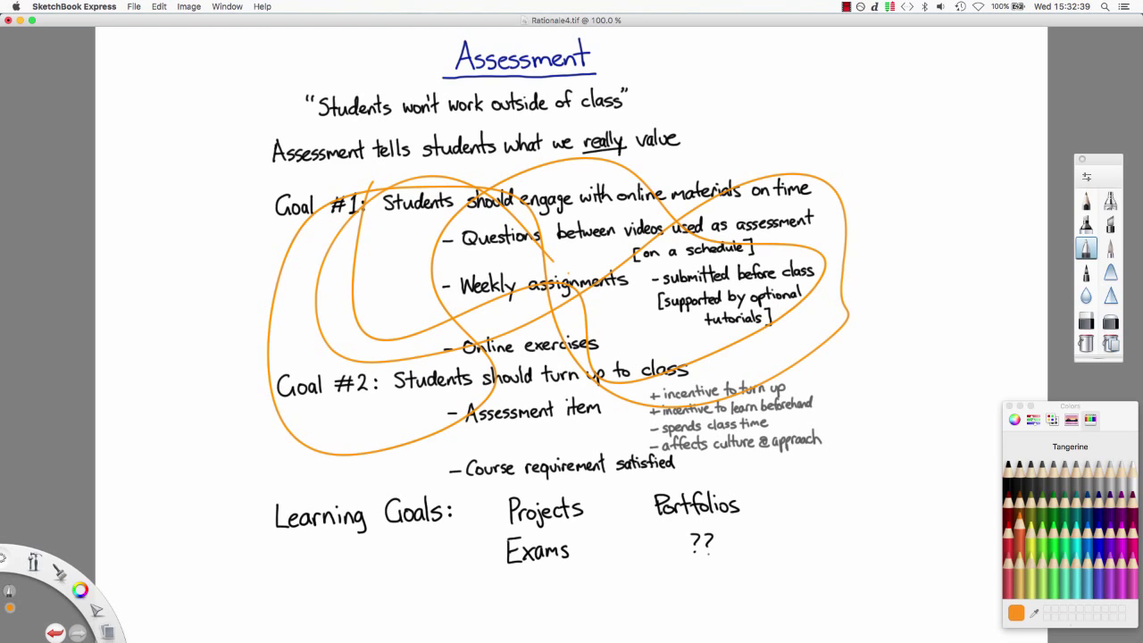
{"action": "key", "text": "super+z"}
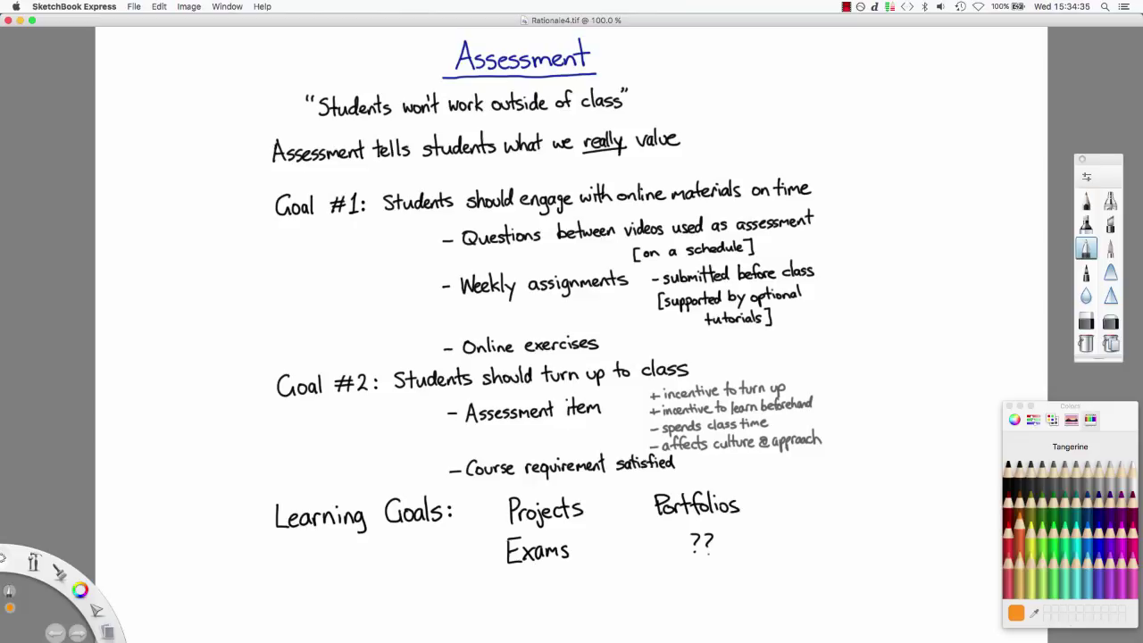
Close Rationale4 and draw an orange squiggle on a new blank canvas
{"action": "left_click", "coordinate": [7, 19]}
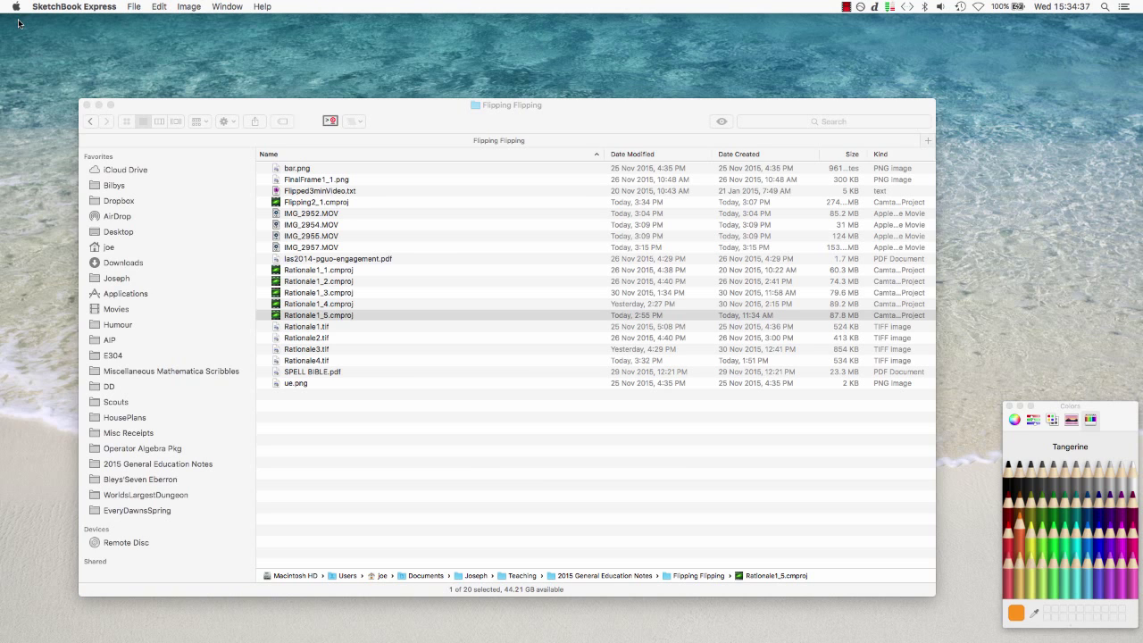
{"action": "key", "text": "super+n"}
{"action": "mouse_move", "coordinate": [342, 171]}
{"action": "left_mouse_down"}
{"action": "mouse_move", "coordinate": [341, 203]}
{"action": "mouse_move", "coordinate": [475, 220]}
{"action": "left_mouse_up"}
Draw two black Licorice curves, then stop the screen recording
{"action": "left_click", "coordinate": [1008, 474]}
{"action": "mouse_move", "coordinate": [397, 280]}
{"action": "left_mouse_down"}
{"action": "mouse_move", "coordinate": [554, 251]}
{"action": "mouse_move", "coordinate": [605, 222]}
{"action": "left_mouse_up"}
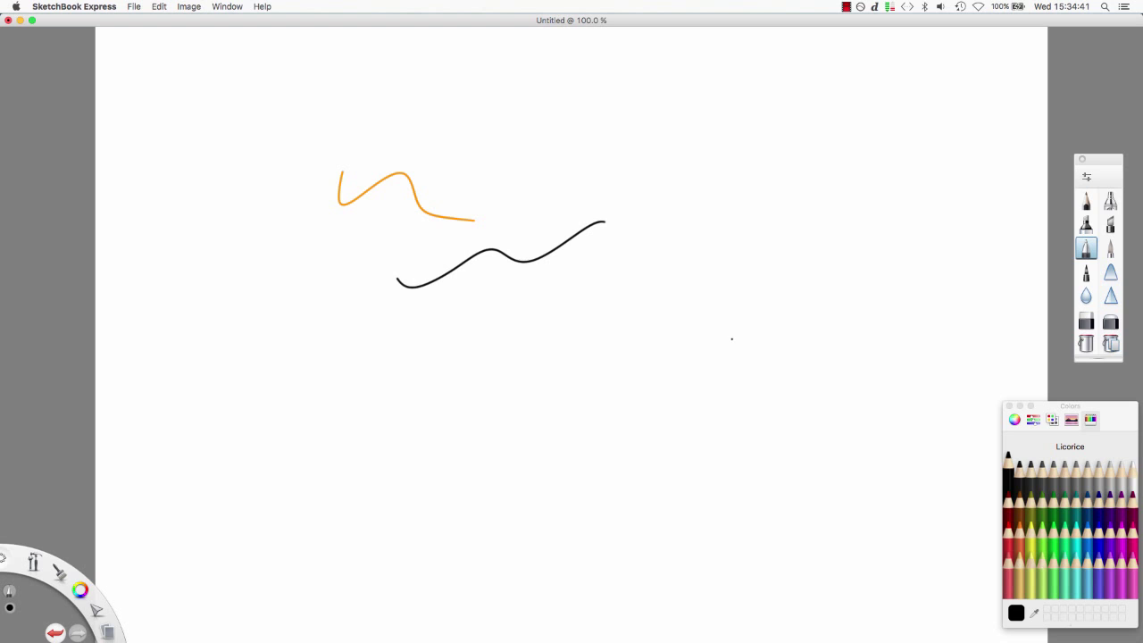
{"action": "mouse_move", "coordinate": [729, 336]}
{"action": "left_mouse_down"}
{"action": "mouse_move", "coordinate": [644, 221]}
{"action": "mouse_move", "coordinate": [485, 174]}
{"action": "left_mouse_up"}
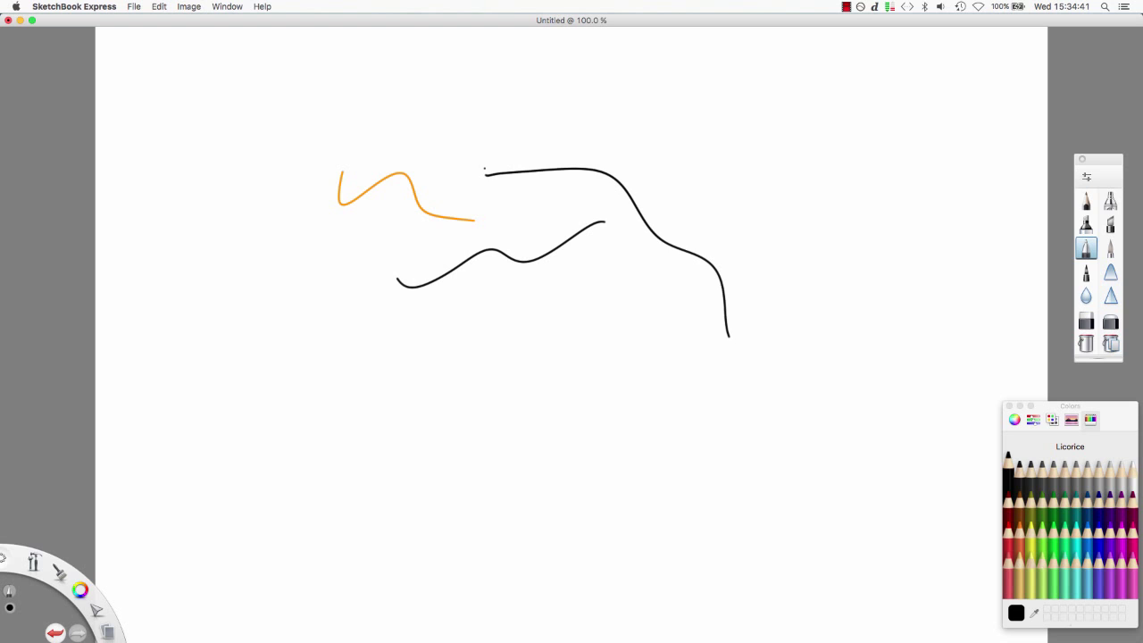
{"action": "left_click", "coordinate": [847, 7]}
{"action": "left_click", "coordinate": [880, 21]}
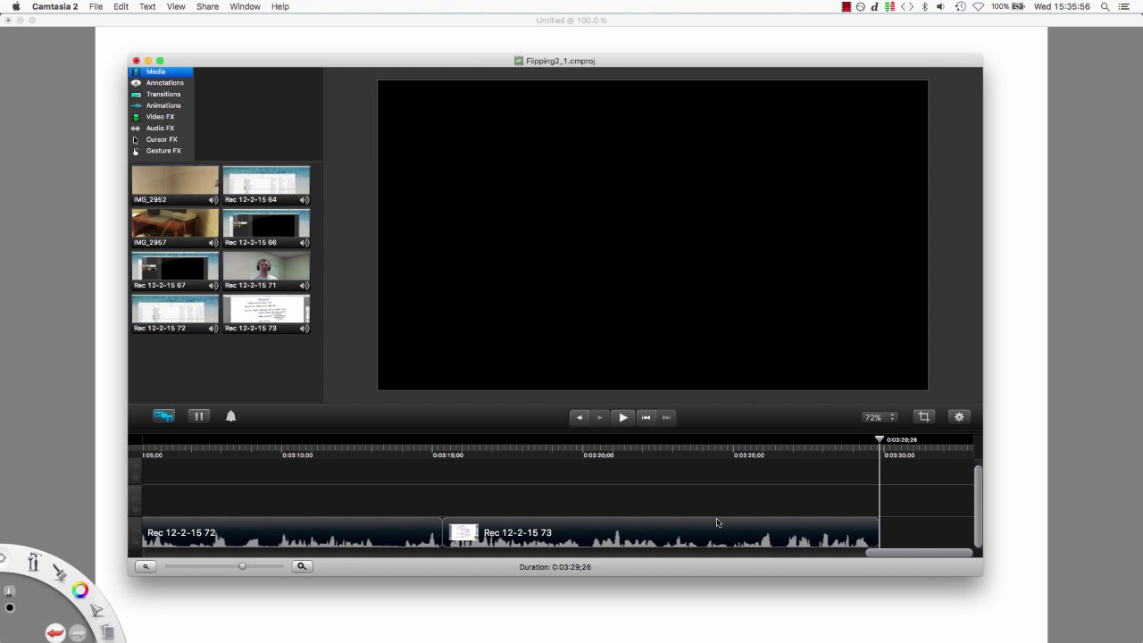
Scrub the playhead back to preview the end of the new recording
{"action": "mouse_move", "coordinate": [874, 440]}
{"action": "left_mouse_down"}
{"action": "mouse_move", "coordinate": [473, 457]}
{"action": "mouse_move", "coordinate": [847, 459]}
{"action": "mouse_move", "coordinate": [833, 461]}
{"action": "left_mouse_up"}
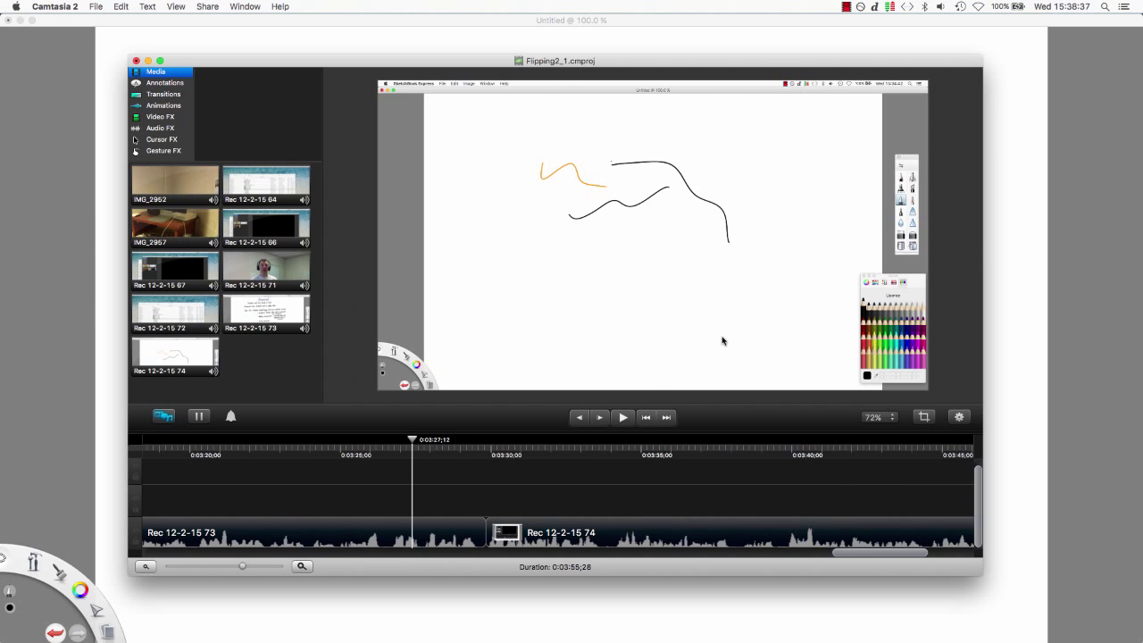
{"action": "right_click", "coordinate": [722, 337]}
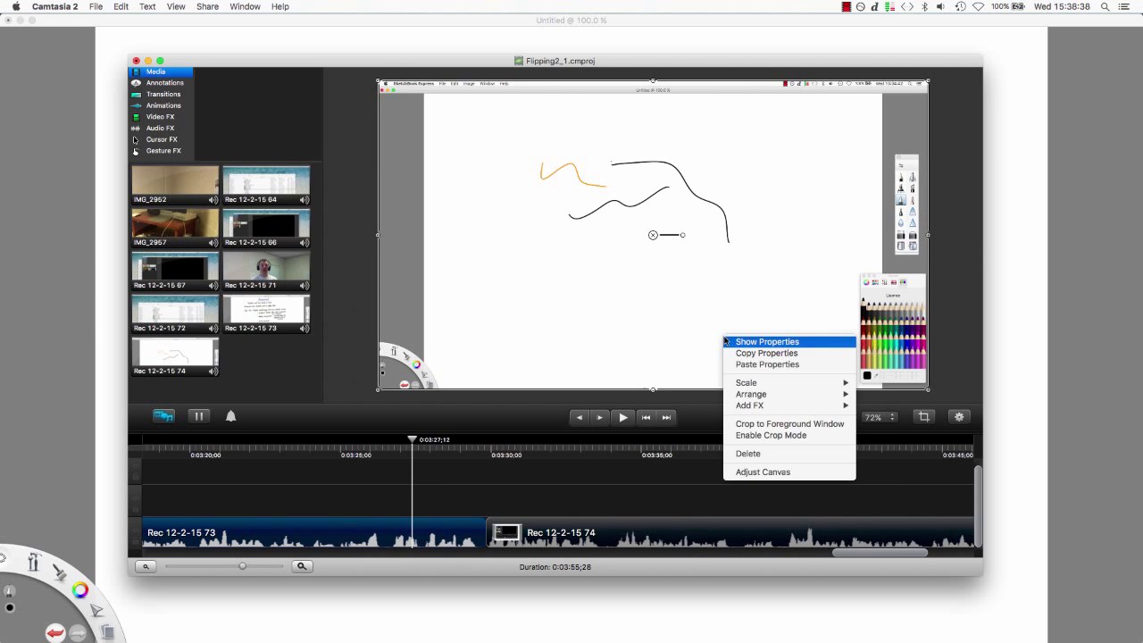
{"action": "left_click", "coordinate": [761, 472]}
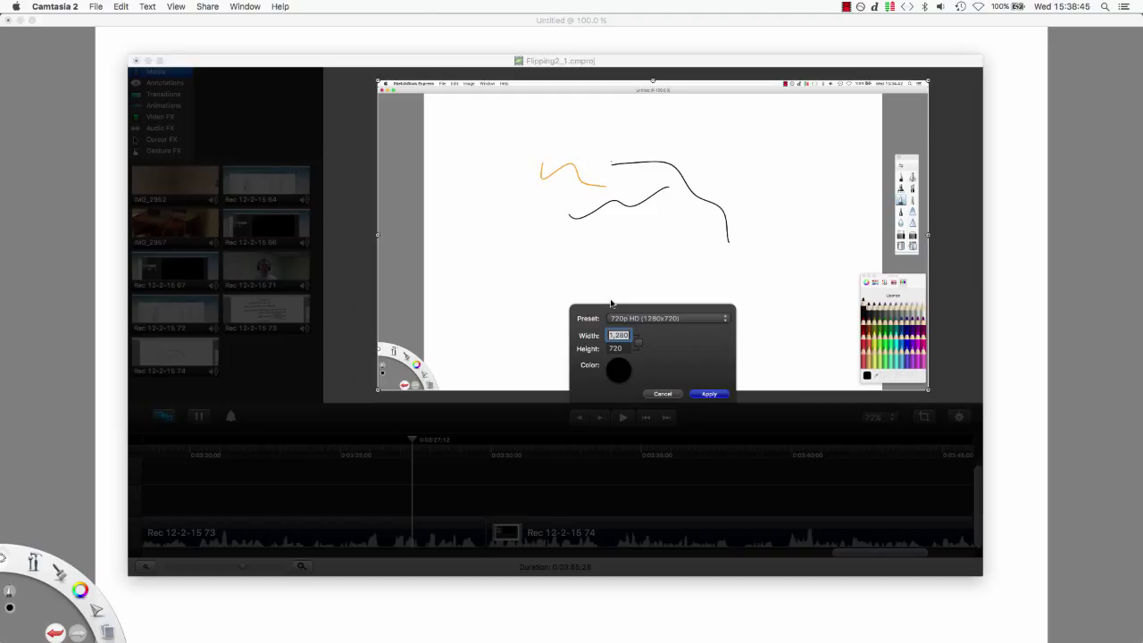
{"action": "left_click", "coordinate": [662, 394]}
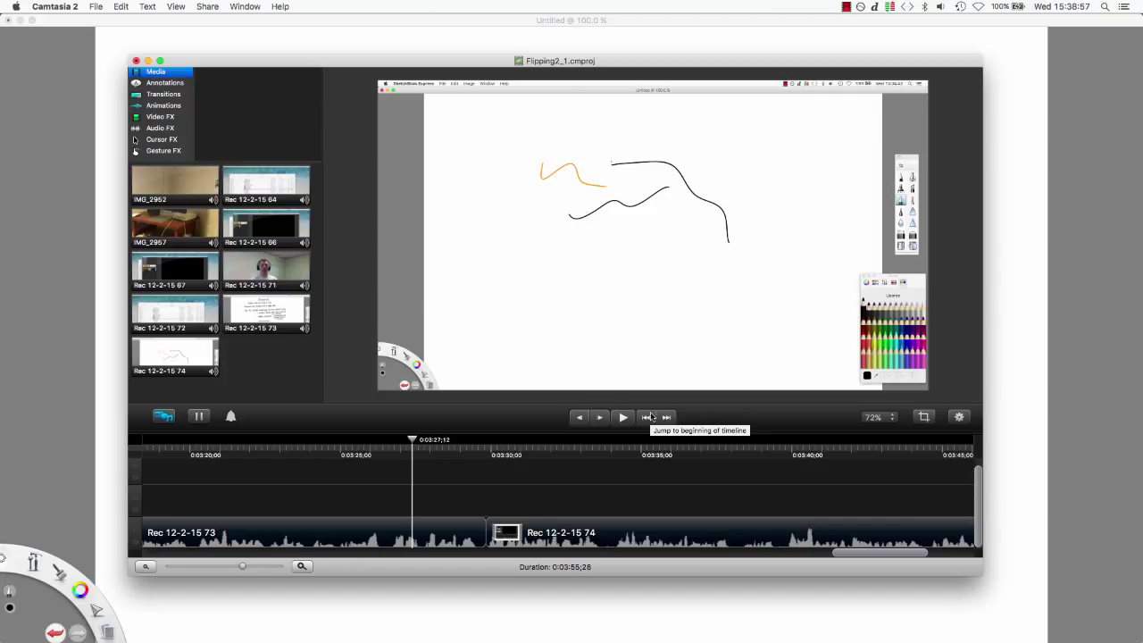
Scale the SketchBook recording clip to actual pixels and reposition it on the canvas
{"action": "right_click", "coordinate": [742, 334]}
{"action": "mouse_move", "coordinate": [779, 383]}
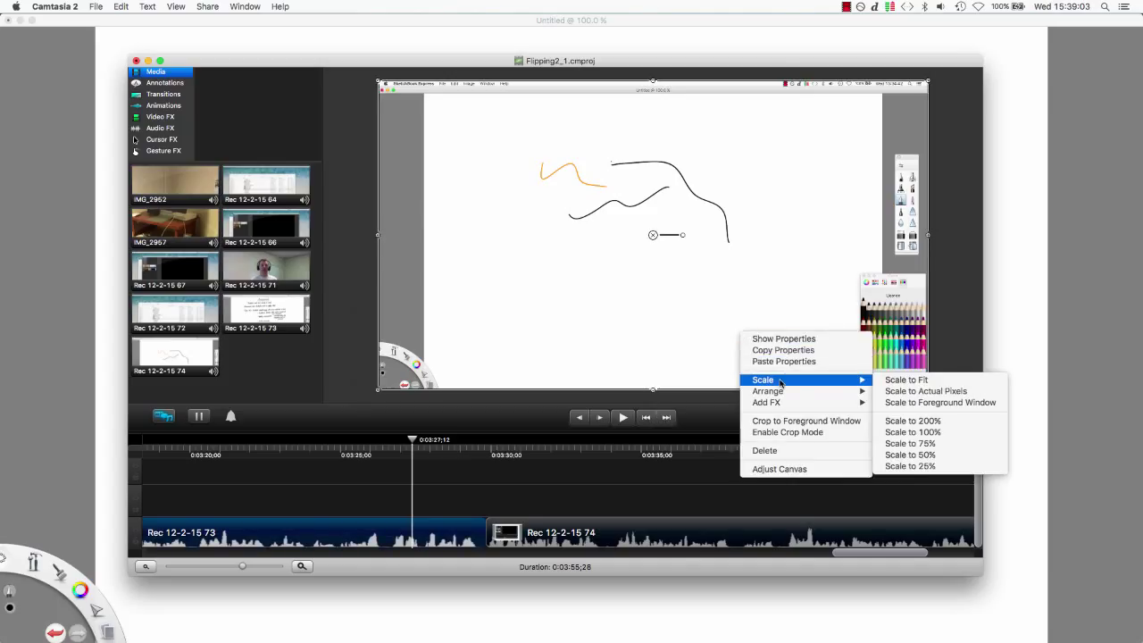
{"action": "left_click", "coordinate": [888, 392]}
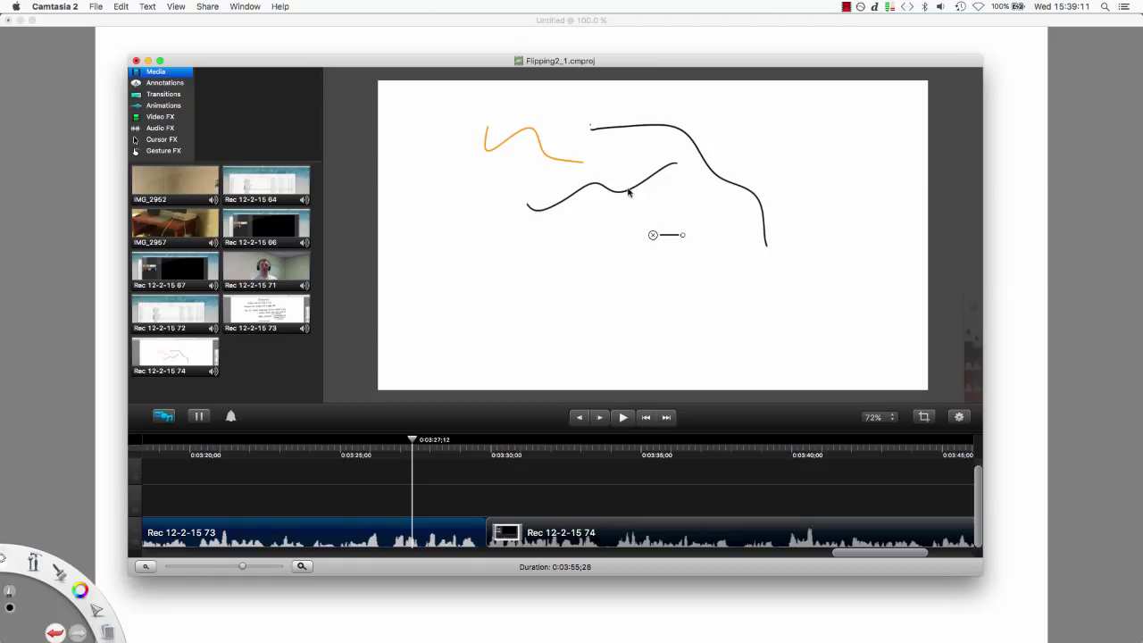
{"action": "left_click_drag", "start_coordinate": [632, 187], "coordinate": [632, 186]}
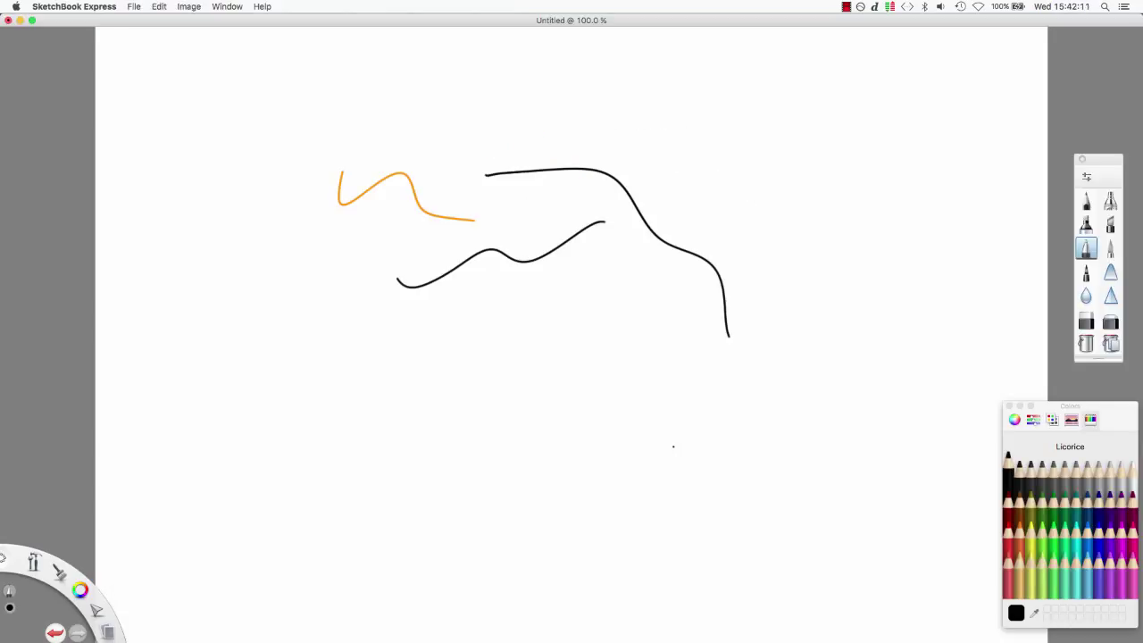
With the dark blue Ocean crayon, draw a line down the left and along the bottom
{"action": "left_click", "coordinate": [1083, 489]}
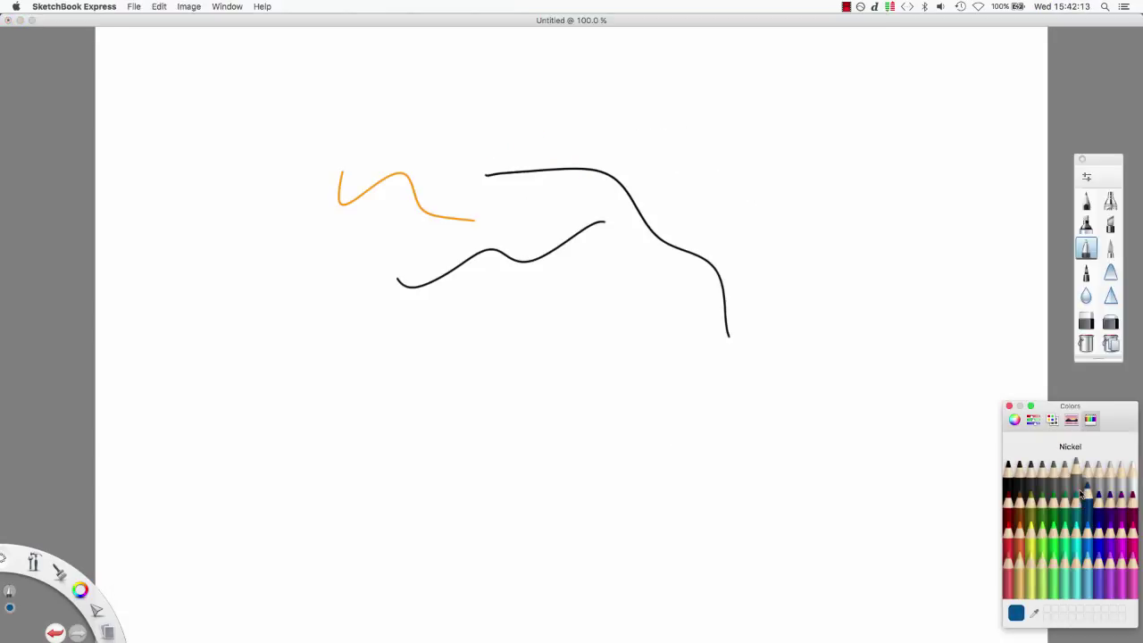
{"action": "left_click", "coordinate": [290, 43]}
{"action": "mouse_move", "coordinate": [278, 38]}
{"action": "left_mouse_down"}
{"action": "mouse_move", "coordinate": [295, 468]}
{"action": "mouse_move", "coordinate": [713, 462]}
{"action": "mouse_move", "coordinate": [848, 453]}
{"action": "mouse_move", "coordinate": [868, 438]}
{"action": "mouse_move", "coordinate": [886, 186]}
{"action": "mouse_move", "coordinate": [882, 40]}
{"action": "mouse_move", "coordinate": [280, 45]}
{"action": "left_mouse_up"}
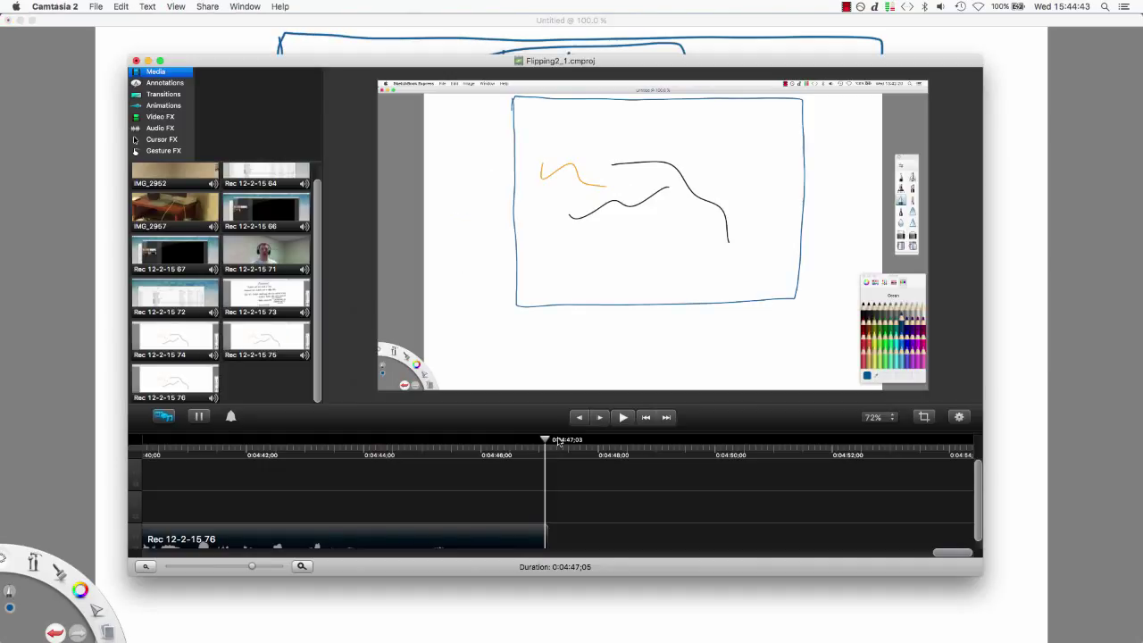
Add Rec 12-2-15 76 to the end of the timeline and scrub through it
{"action": "left_click", "coordinate": [186, 380]}
{"action": "left_click_drag", "start_coordinate": [186, 381], "coordinate": [583, 536]}
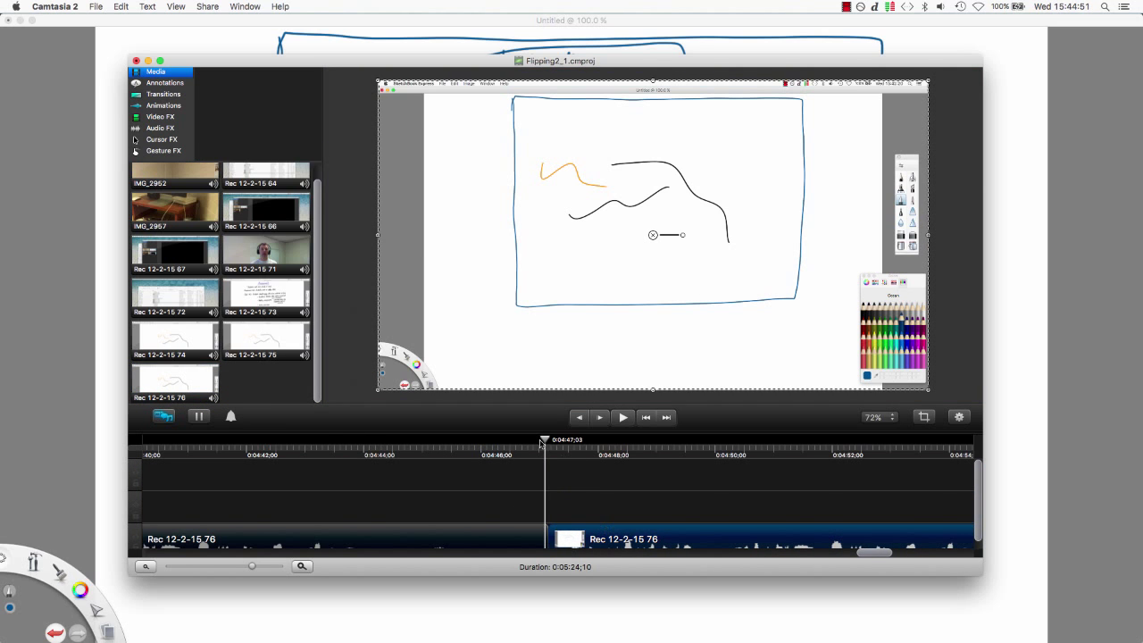
{"action": "left_click_drag", "start_coordinate": [546, 442], "coordinate": [929, 451]}
{"action": "left_click_drag", "start_coordinate": [881, 553], "coordinate": [897, 553]}
Zoom the timeline out and scrub from 0:04:53 to the boxed Heading drawing
{"action": "left_click_drag", "start_coordinate": [252, 567], "coordinate": [224, 566]}
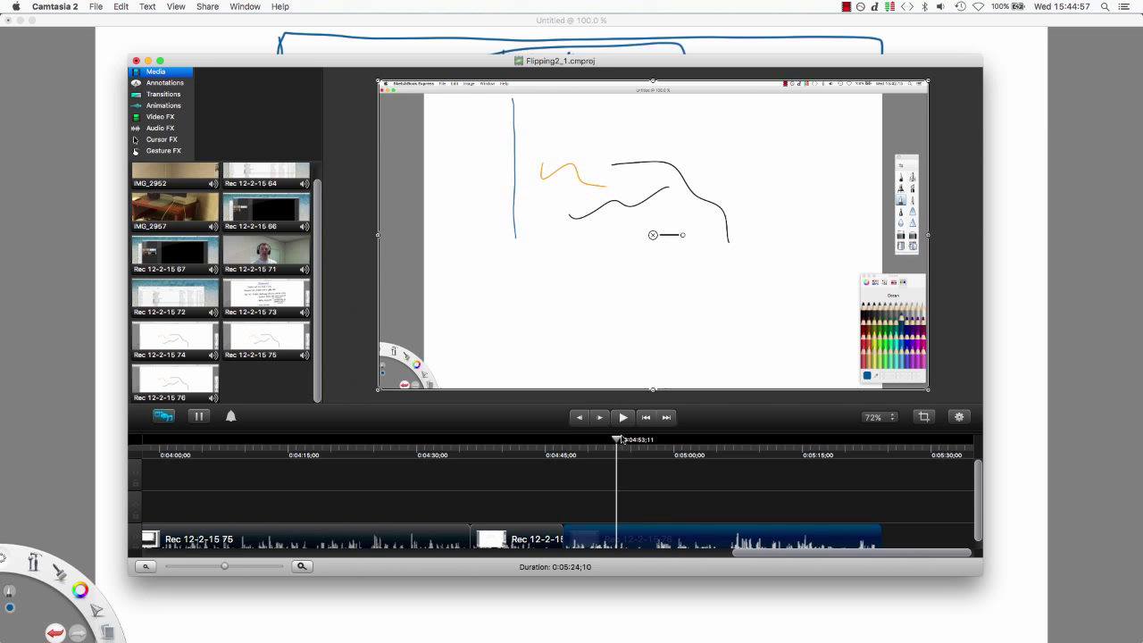
{"action": "left_click_drag", "start_coordinate": [618, 439], "coordinate": [758, 442]}
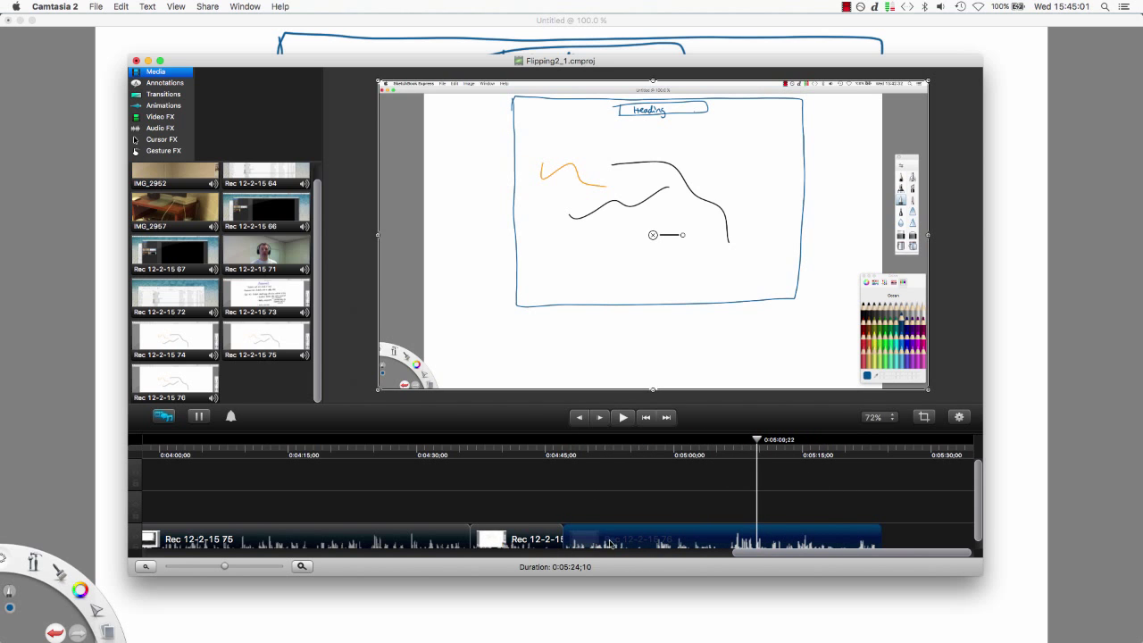
{"action": "scroll", "coordinate": [979, 527], "scroll_direction": "down", "scroll_amount": 1}
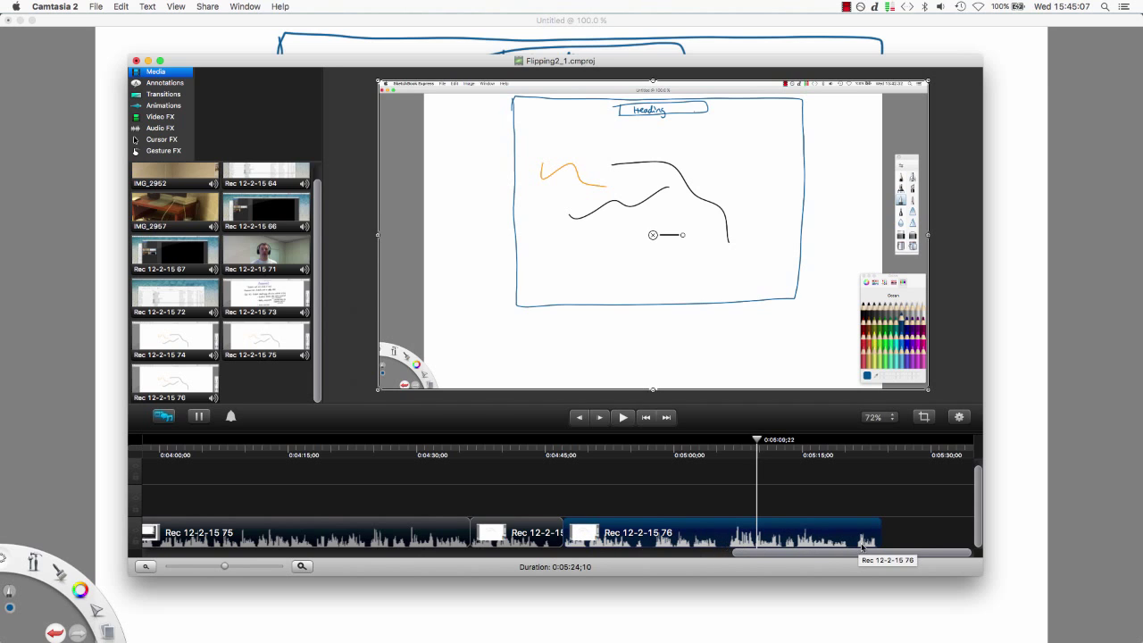
{"action": "left_click", "coordinate": [614, 447]}
{"action": "left_click_drag", "start_coordinate": [586, 454], "coordinate": [761, 444]}
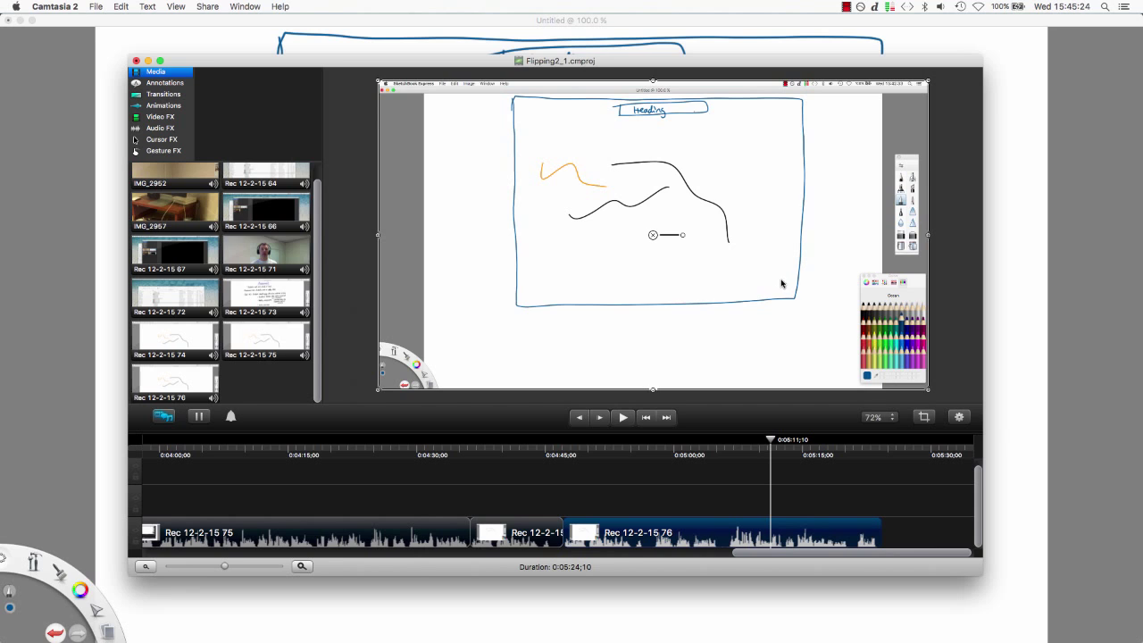
Scale Rec 12-2-15 76 to actual pixels and nudge it slightly down and right
{"action": "right_click", "coordinate": [780, 286]}
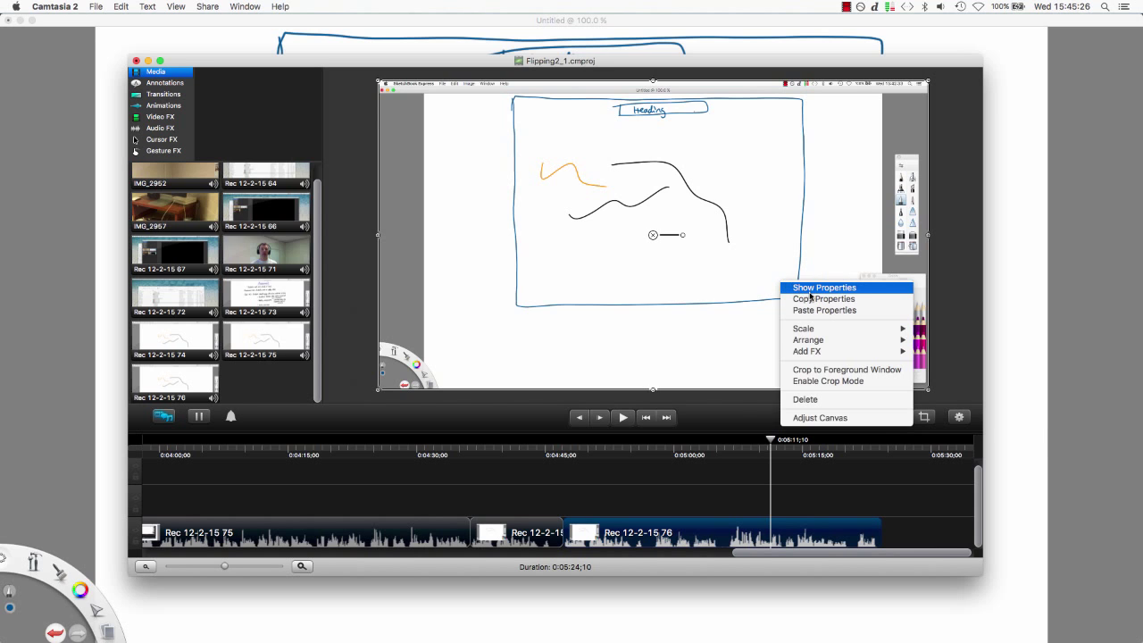
{"action": "mouse_move", "coordinate": [813, 329]}
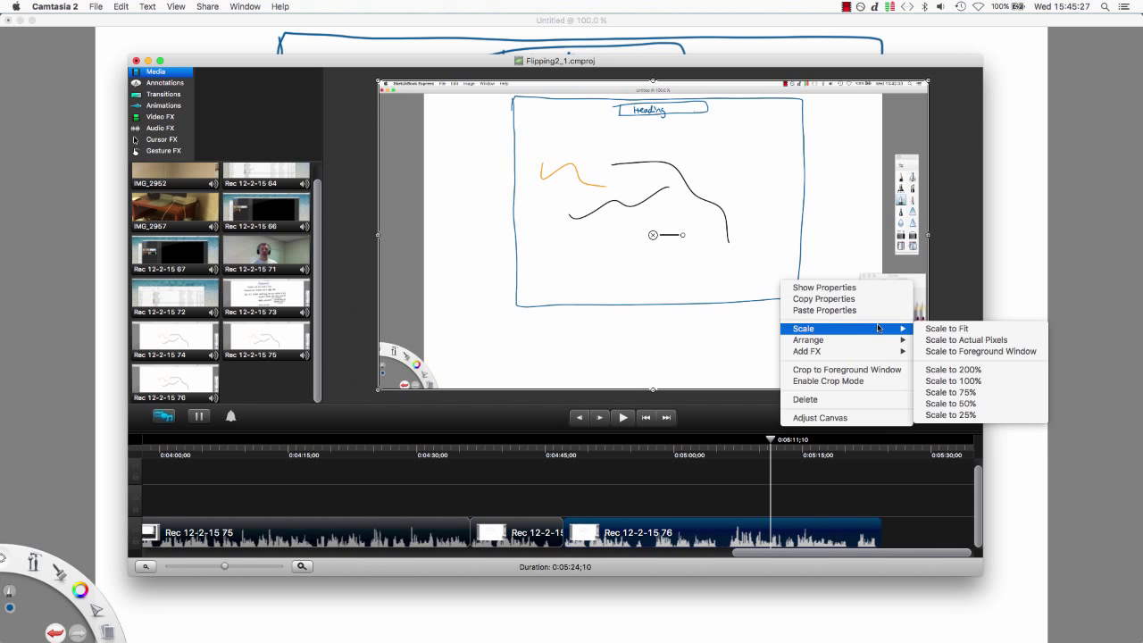
{"action": "left_click", "coordinate": [937, 337]}
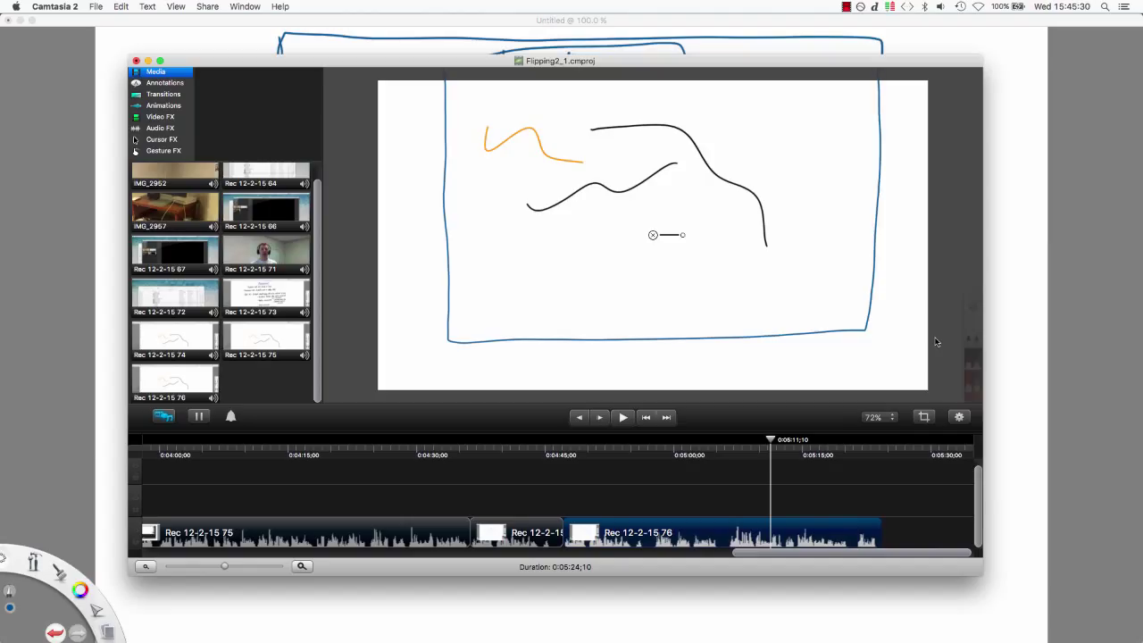
{"action": "mouse_move", "coordinate": [653, 235]}
{"action": "left_mouse_down"}
{"action": "mouse_move", "coordinate": [651, 273]}
{"action": "mouse_move", "coordinate": [632, 290]}
{"action": "left_mouse_up"}
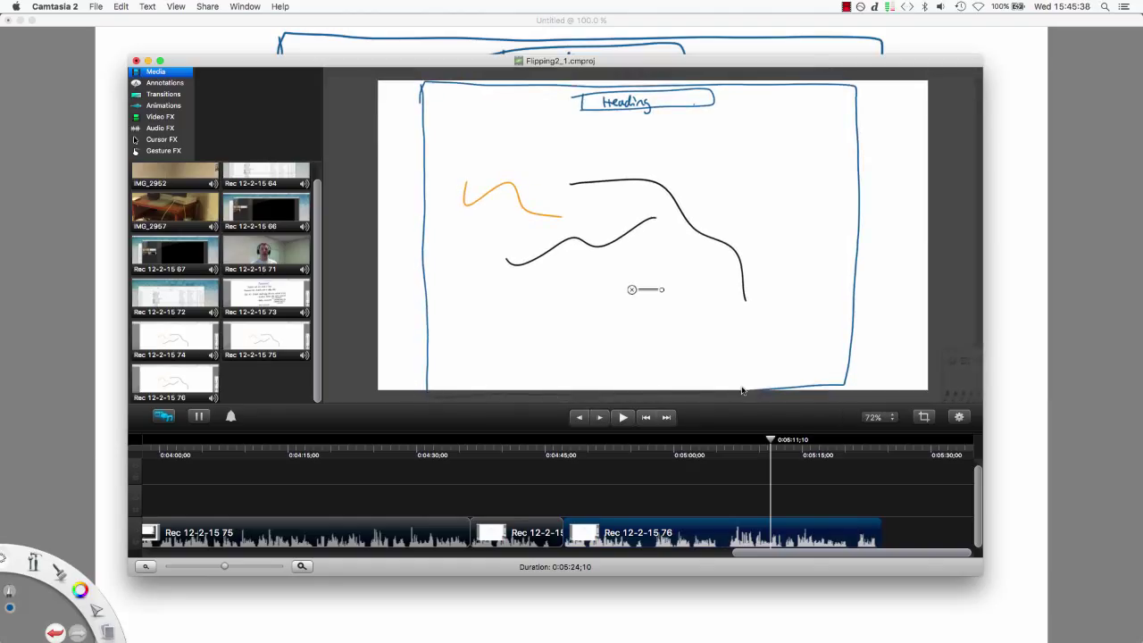
{"action": "mouse_move", "coordinate": [491, 375]}
{"action": "left_mouse_down"}
{"action": "mouse_move", "coordinate": [600, 381]}
{"action": "mouse_move", "coordinate": [496, 372]}
{"action": "left_mouse_up"}
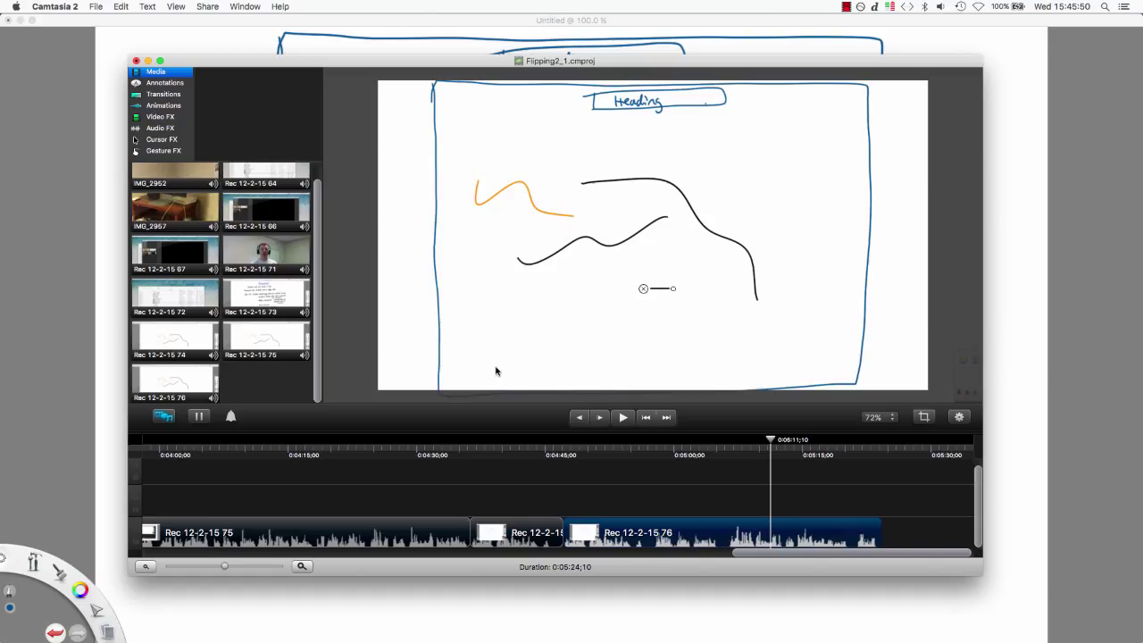
Copy the clip's properties and add another Rec 12-2-15 76 to the timeline
{"action": "right_click", "coordinate": [786, 353]}
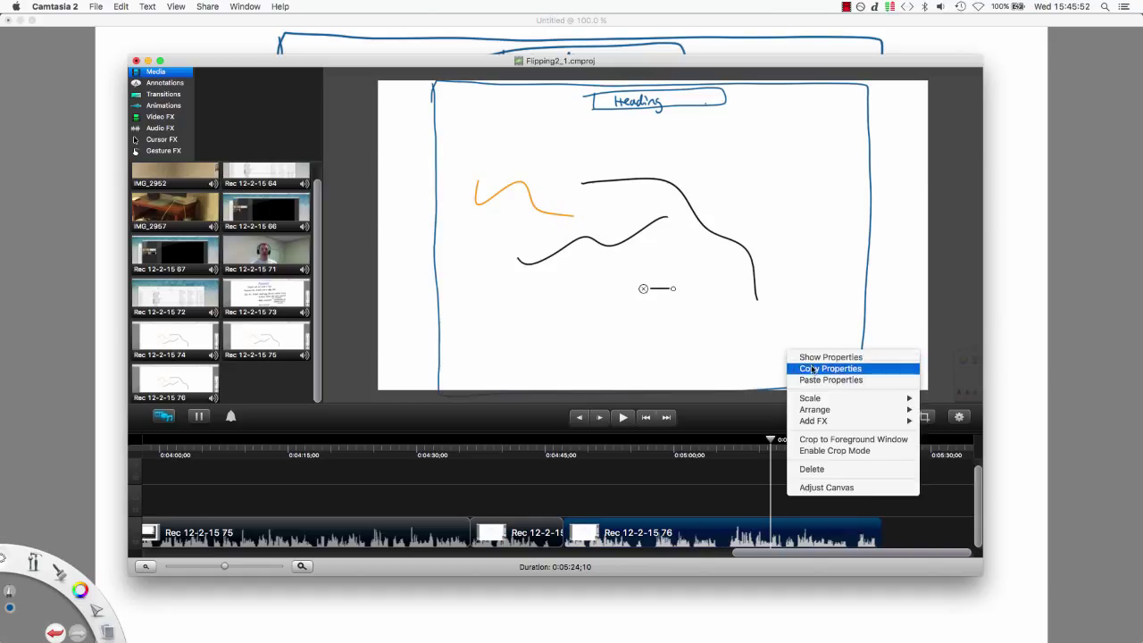
{"action": "left_click", "coordinate": [812, 369]}
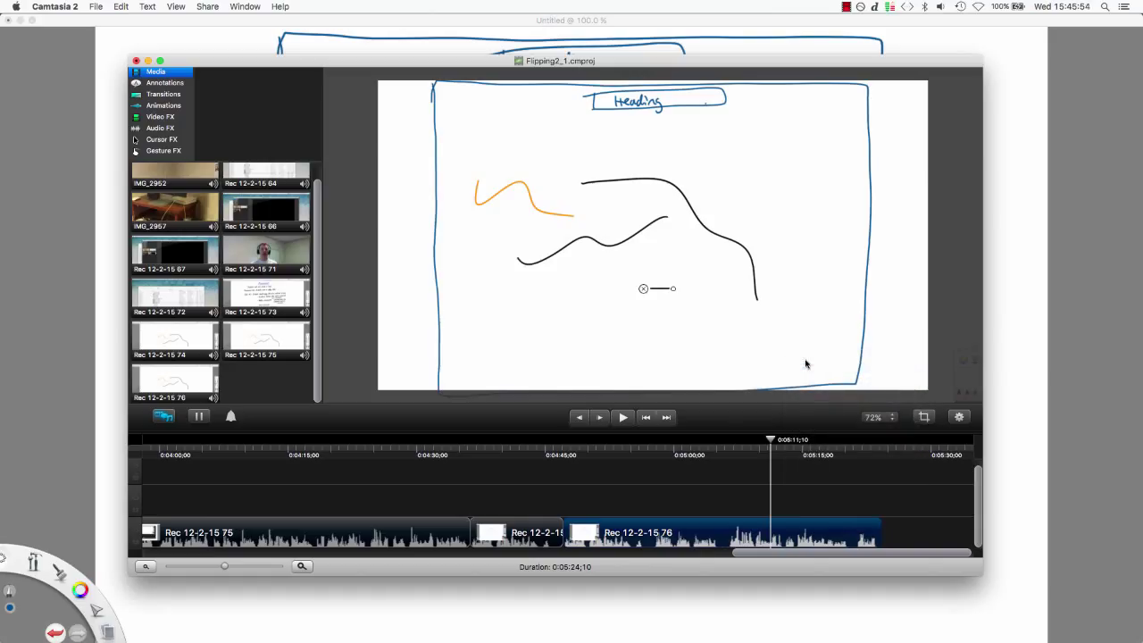
{"action": "left_click_drag", "start_coordinate": [179, 384], "coordinate": [911, 540]}
{"action": "scroll", "coordinate": [804, 509], "scroll_direction": "right", "scroll_amount": 3}
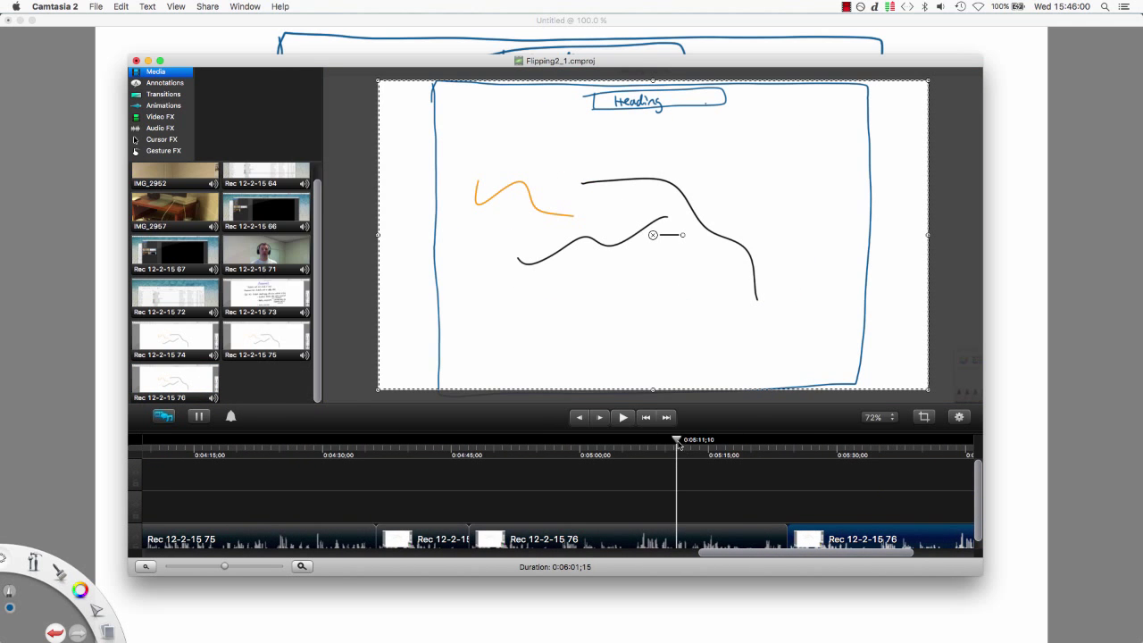
{"action": "left_click_drag", "start_coordinate": [677, 444], "coordinate": [850, 458]}
Paste the copied scale and position onto the new clip and review it
{"action": "right_click", "coordinate": [815, 353]}
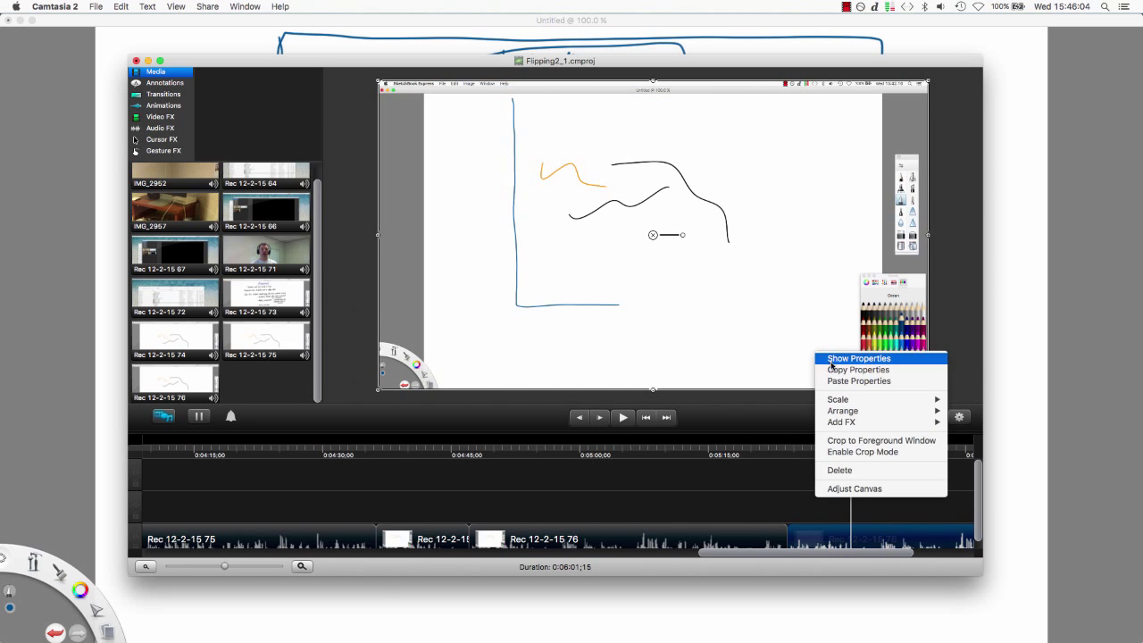
{"action": "left_click", "coordinate": [840, 381]}
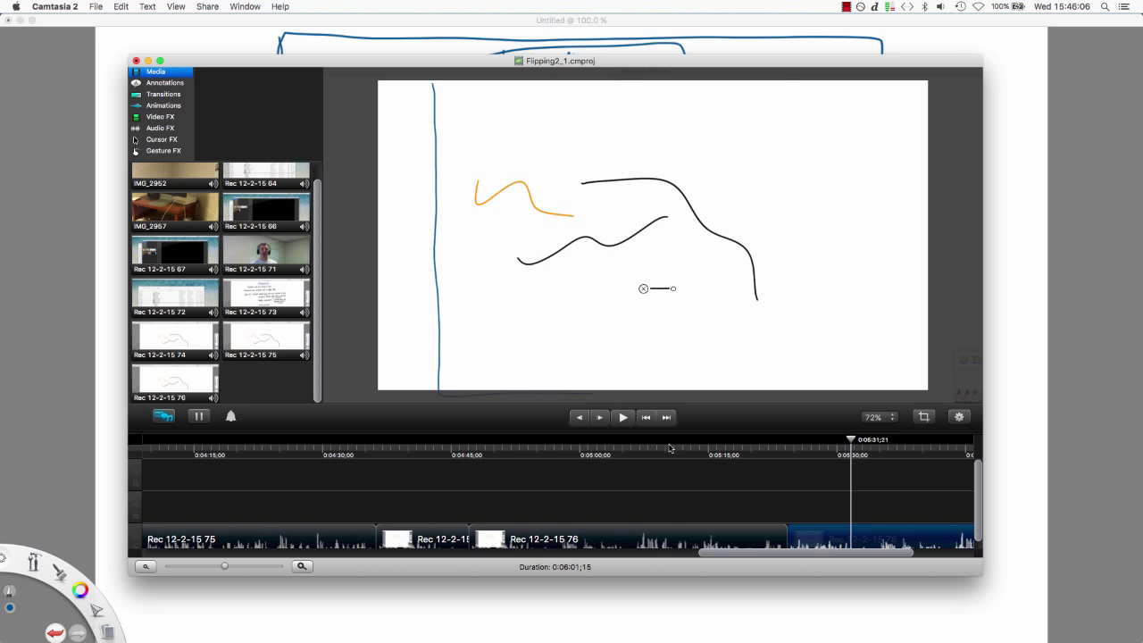
{"action": "left_click_drag", "start_coordinate": [382, 452], "coordinate": [935, 471]}
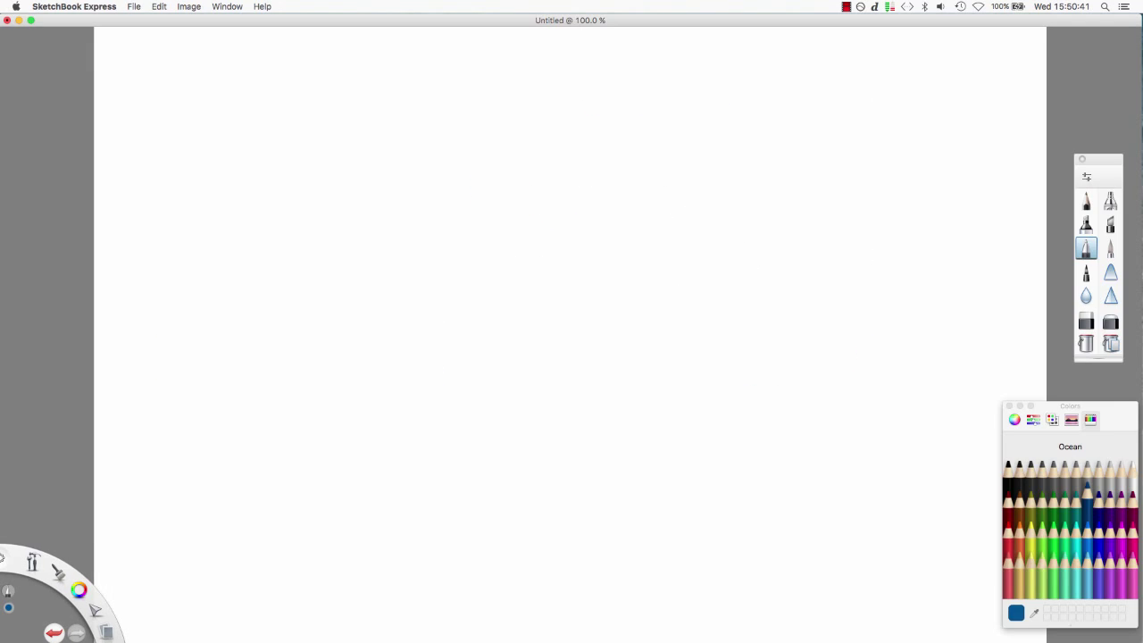
Handwrite and underline 'Heading' in Midnight navy at the top, then switch to Lead
{"action": "left_click", "coordinate": [1096, 503]}
{"action": "left_click", "coordinate": [459, 47]}
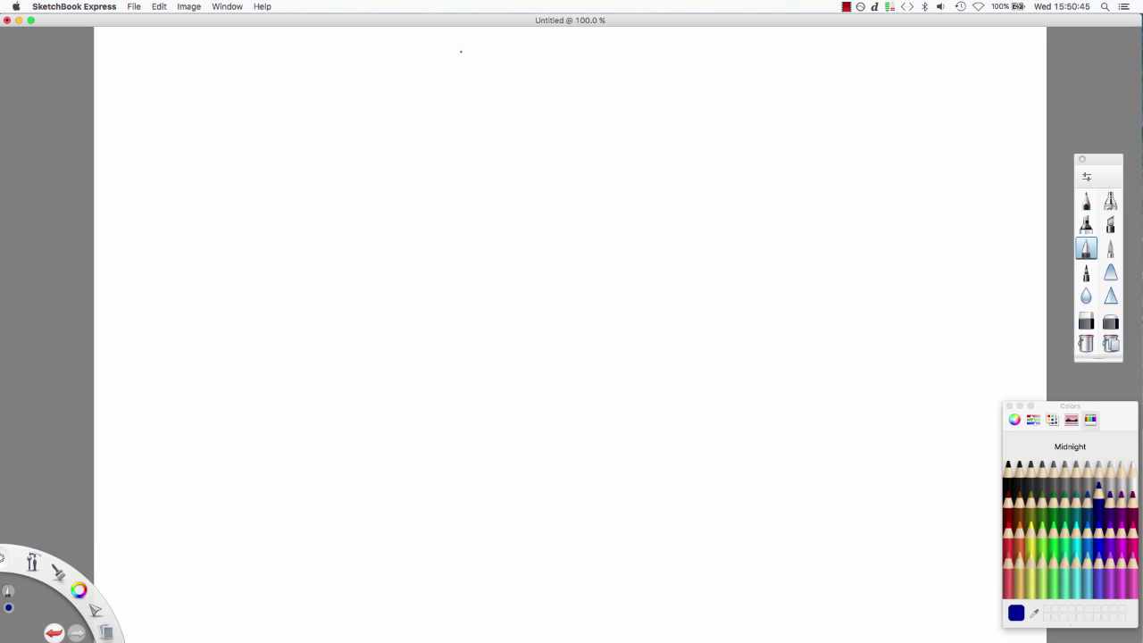
{"action": "mouse_move", "coordinate": [461, 38]}
{"action": "left_mouse_down"}
{"action": "mouse_move", "coordinate": [463, 67]}
{"action": "mouse_move", "coordinate": [554, 78]}
{"action": "left_mouse_up"}
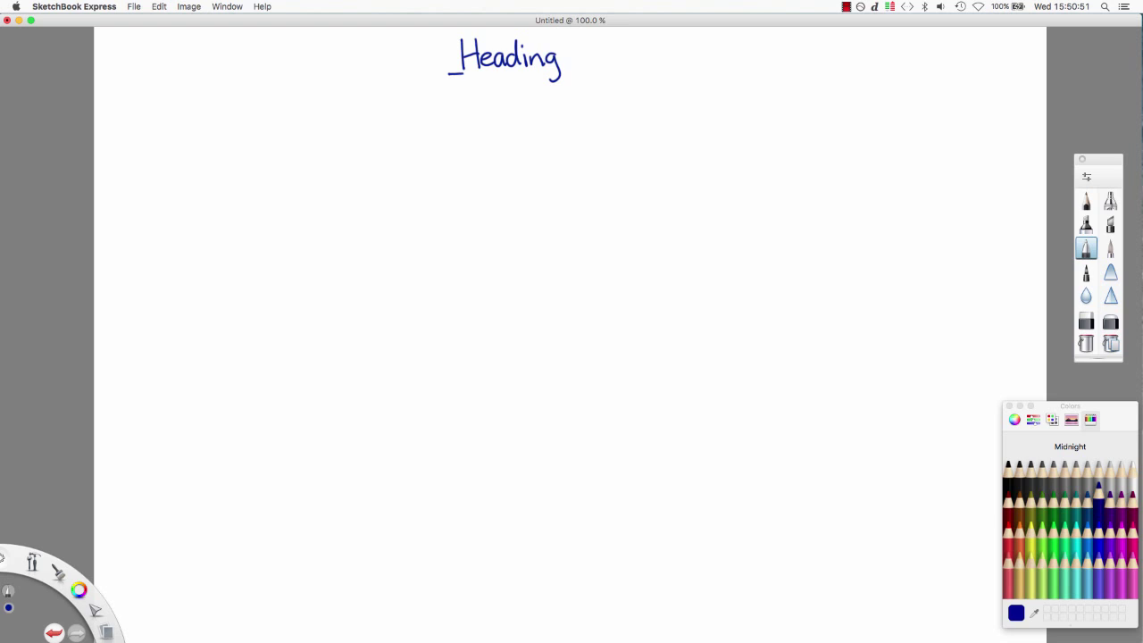
{"action": "left_click_drag", "start_coordinate": [463, 74], "coordinate": [570, 69]}
{"action": "left_click", "coordinate": [1015, 477]}
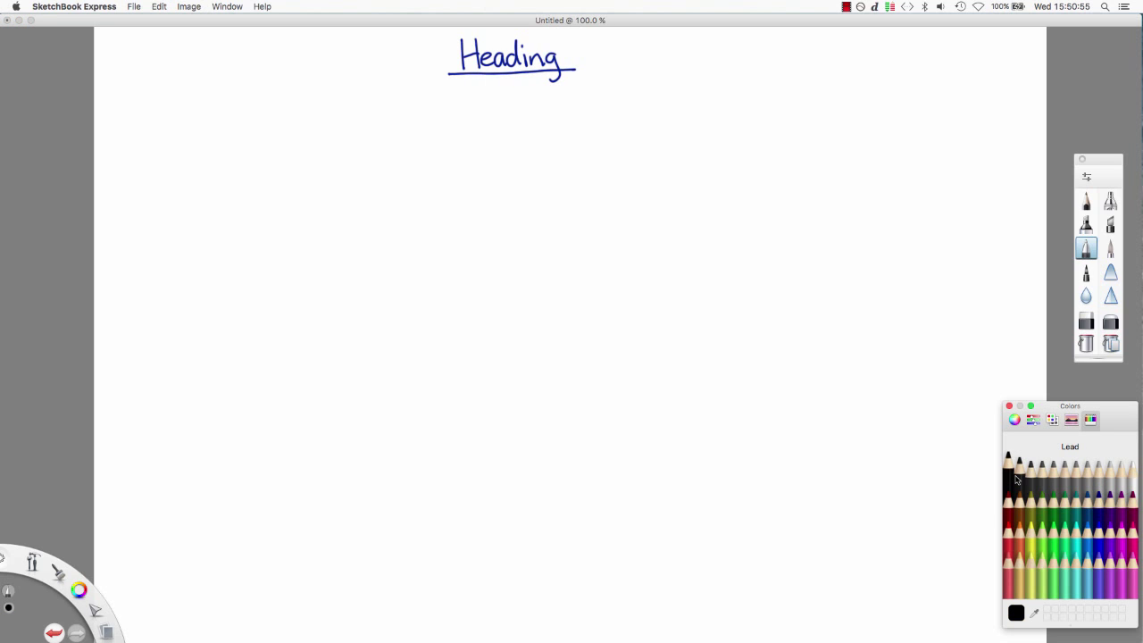
Handwrite 'First comment' below the heading, followed by dashed 'point 1' and 'point 2'
{"action": "left_click", "coordinate": [285, 104]}
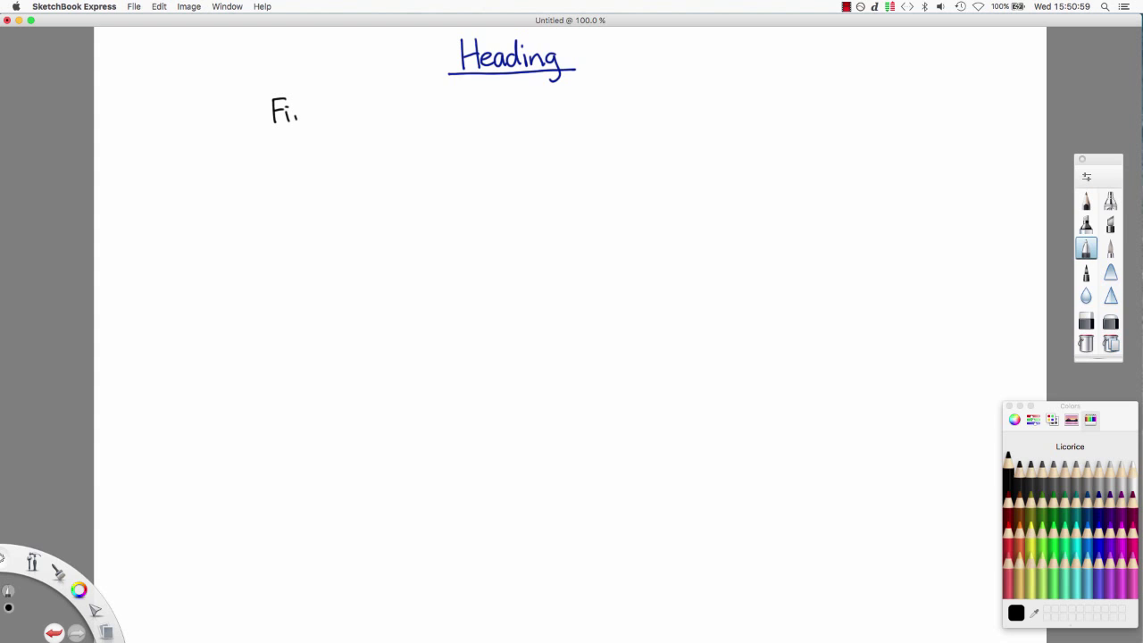
{"action": "left_click_drag", "start_coordinate": [295, 111], "coordinate": [305, 122]}
{"action": "mouse_move", "coordinate": [317, 96]}
{"action": "left_mouse_down"}
{"action": "mouse_move", "coordinate": [320, 122]}
{"action": "mouse_move", "coordinate": [353, 110]}
{"action": "mouse_move", "coordinate": [397, 119]}
{"action": "left_mouse_up"}
{"action": "left_click_drag", "start_coordinate": [399, 115], "coordinate": [426, 118]}
{"action": "left_click_drag", "start_coordinate": [416, 108], "coordinate": [539, 115]}
{"action": "mouse_move", "coordinate": [543, 97]}
{"action": "left_mouse_down"}
{"action": "mouse_move", "coordinate": [545, 116]}
{"action": "mouse_move", "coordinate": [549, 105]}
{"action": "left_mouse_up"}
{"action": "left_click_drag", "start_coordinate": [555, 100], "coordinate": [560, 114]}
{"action": "left_click_drag", "start_coordinate": [478, 139], "coordinate": [566, 140]}
Handwrite 'Big long thing that actually takes ages to write', then stop the recording
{"action": "mouse_move", "coordinate": [619, 100]}
{"action": "left_mouse_down"}
{"action": "mouse_move", "coordinate": [639, 119]}
{"action": "mouse_move", "coordinate": [684, 120]}
{"action": "mouse_move", "coordinate": [720, 109]}
{"action": "mouse_move", "coordinate": [732, 120]}
{"action": "mouse_move", "coordinate": [761, 100]}
{"action": "left_mouse_up"}
{"action": "left_click_drag", "start_coordinate": [761, 93], "coordinate": [774, 110]}
{"action": "mouse_move", "coordinate": [777, 93]}
{"action": "left_mouse_down"}
{"action": "mouse_move", "coordinate": [781, 110]}
{"action": "mouse_move", "coordinate": [806, 111]}
{"action": "left_mouse_up"}
{"action": "left_click_drag", "start_coordinate": [811, 93], "coordinate": [812, 111]}
{"action": "left_click_drag", "start_coordinate": [807, 101], "coordinate": [817, 101]}
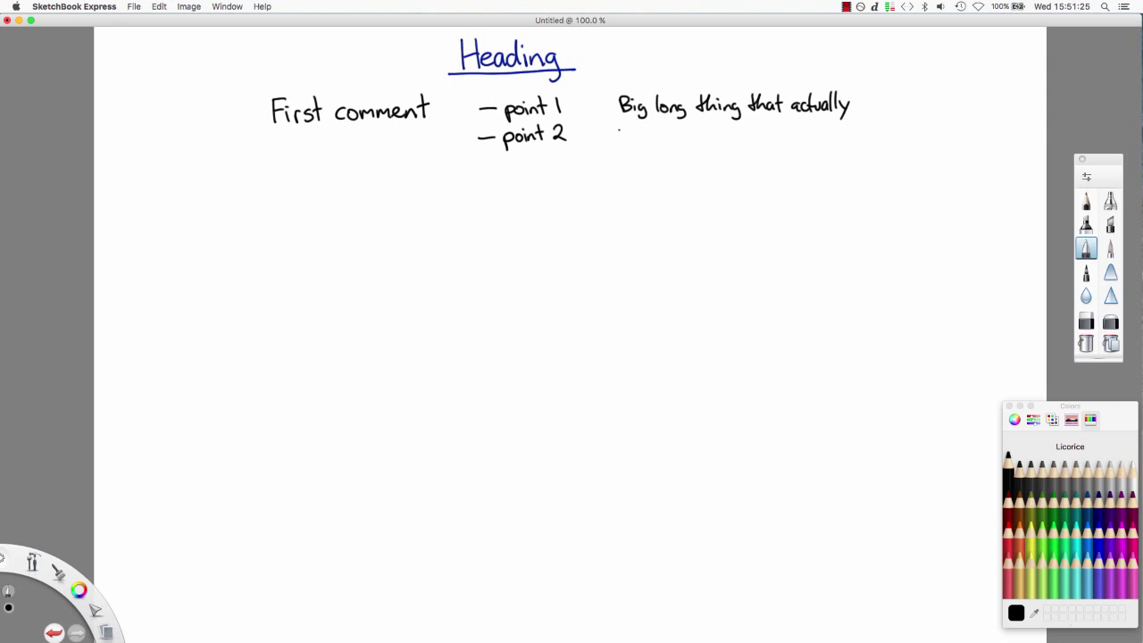
{"action": "left_click_drag", "start_coordinate": [633, 136], "coordinate": [632, 143]}
{"action": "left_click_drag", "start_coordinate": [634, 123], "coordinate": [641, 145]}
{"action": "left_click_drag", "start_coordinate": [645, 139], "coordinate": [684, 156]}
{"action": "left_click_drag", "start_coordinate": [689, 138], "coordinate": [723, 145]}
{"action": "mouse_move", "coordinate": [716, 134]}
{"action": "left_mouse_down"}
{"action": "mouse_move", "coordinate": [776, 141]}
{"action": "mouse_move", "coordinate": [785, 129]}
{"action": "left_mouse_up"}
{"action": "left_click_drag", "start_coordinate": [782, 136], "coordinate": [792, 140]}
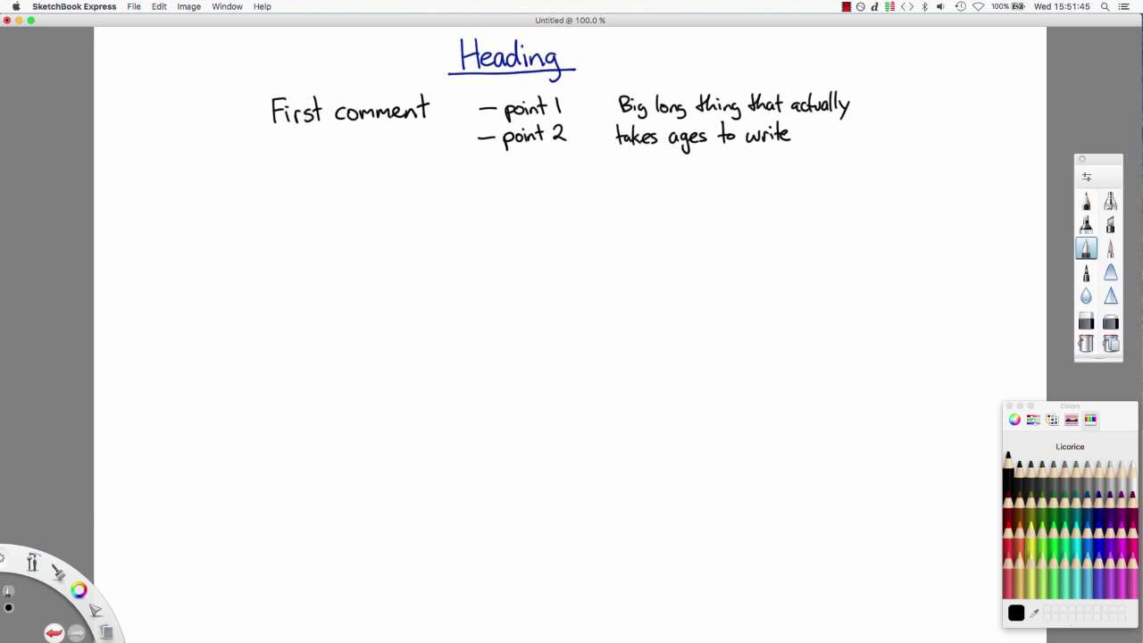
{"action": "left_click", "coordinate": [846, 7]}
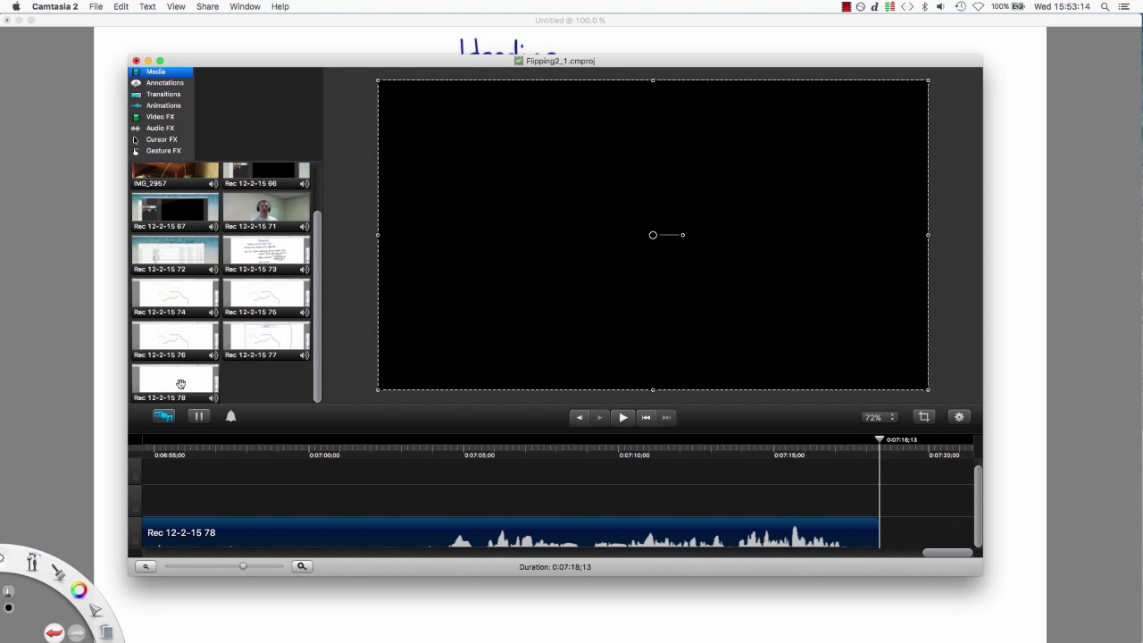
Add the Rec 12-2-15 78 clip to the timeline and trim its start
{"action": "left_click_drag", "start_coordinate": [180, 384], "coordinate": [902, 532]}
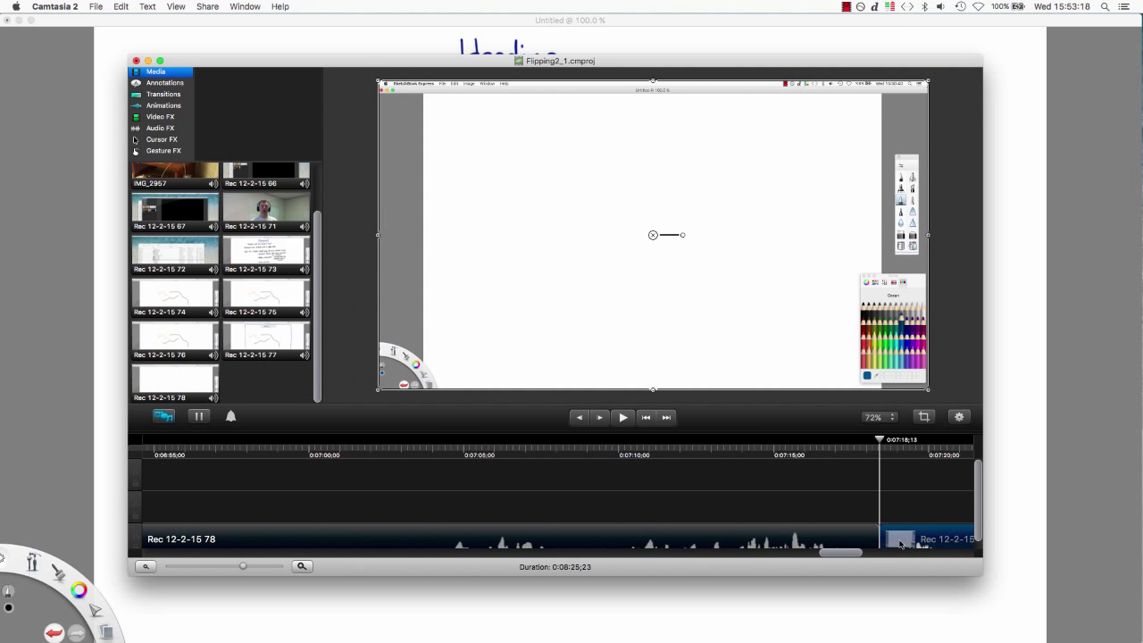
{"action": "mouse_move", "coordinate": [854, 555]}
{"action": "left_mouse_down"}
{"action": "mouse_move", "coordinate": [901, 555]}
{"action": "mouse_move", "coordinate": [862, 555]}
{"action": "left_mouse_up"}
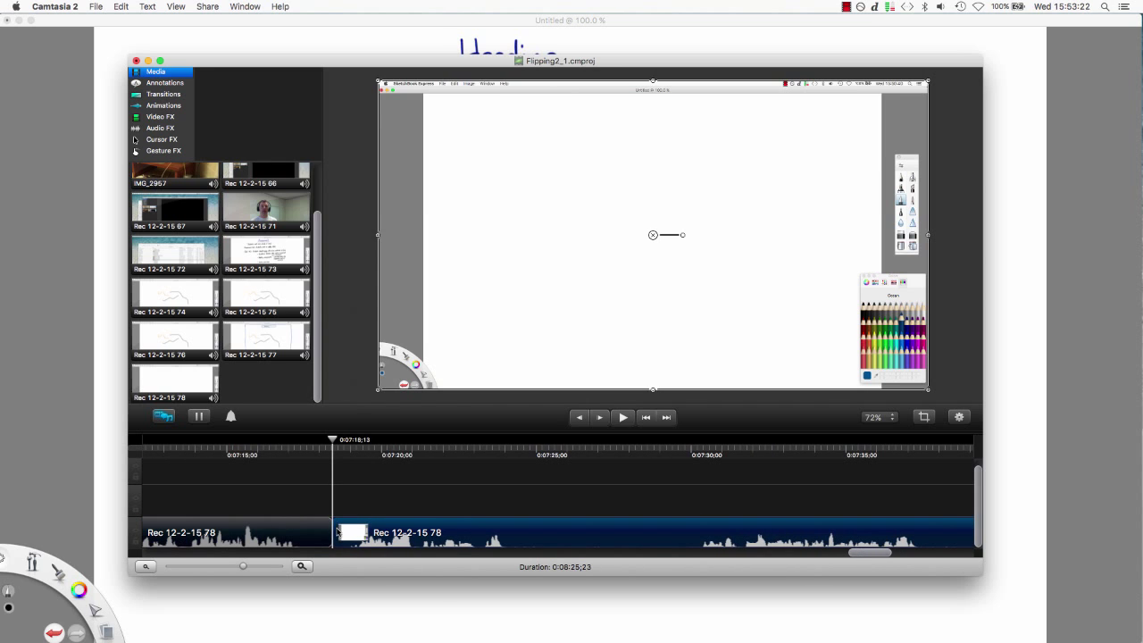
{"action": "left_click_drag", "start_coordinate": [337, 533], "coordinate": [384, 533]}
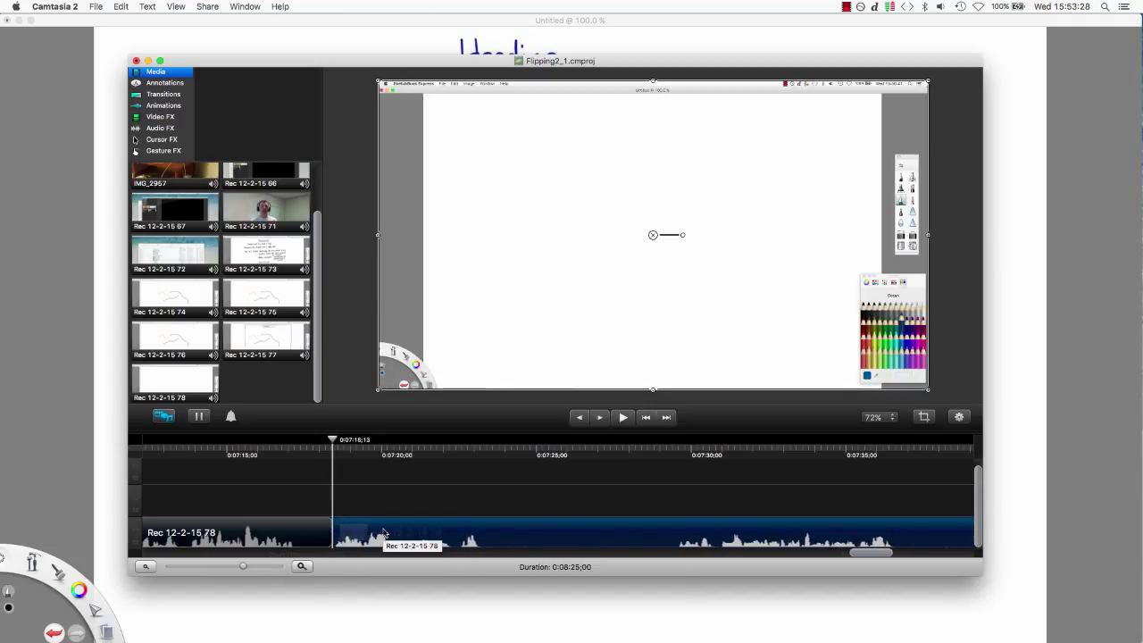
Play the trimmed clip and park the playhead right where the writing begins
{"action": "left_click", "coordinate": [624, 418]}
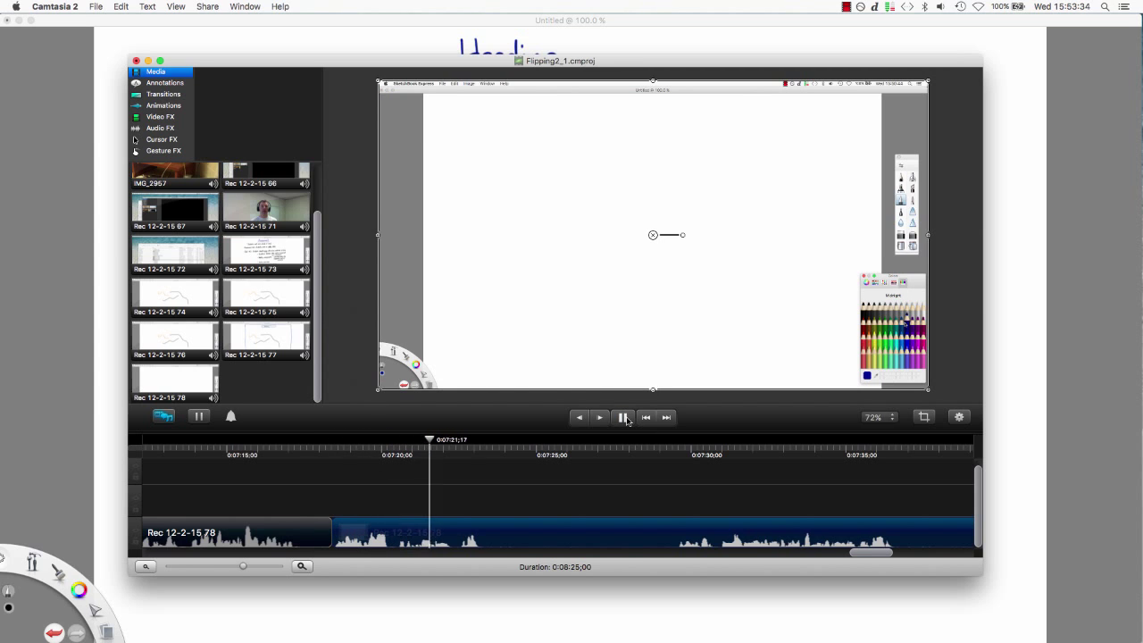
{"action": "left_click", "coordinate": [622, 418]}
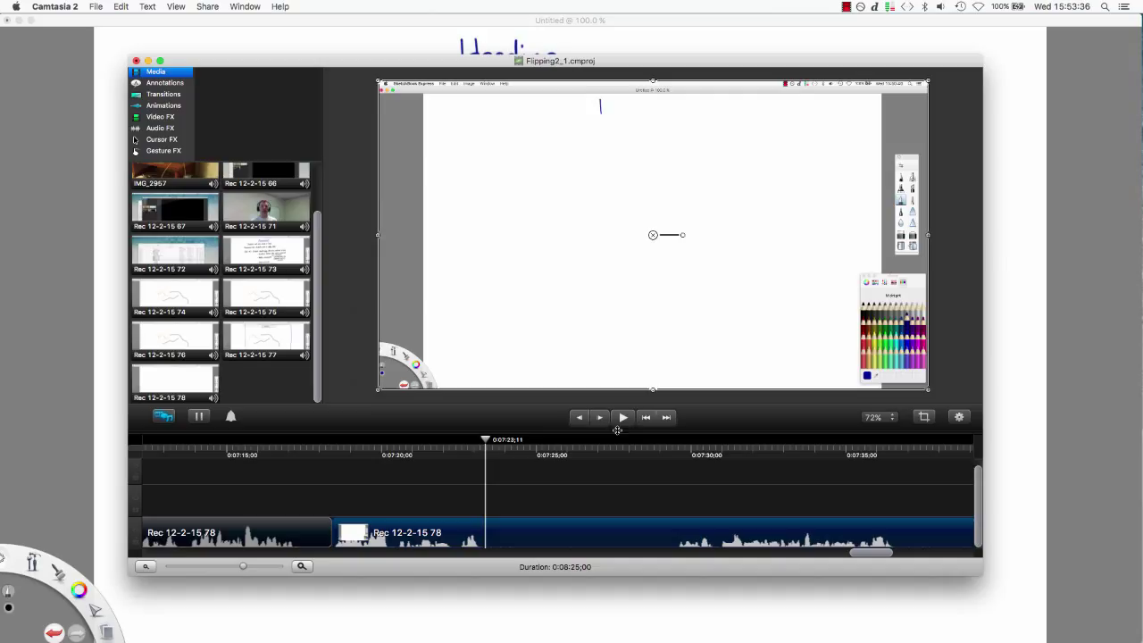
{"action": "left_click_drag", "start_coordinate": [487, 443], "coordinate": [483, 443]}
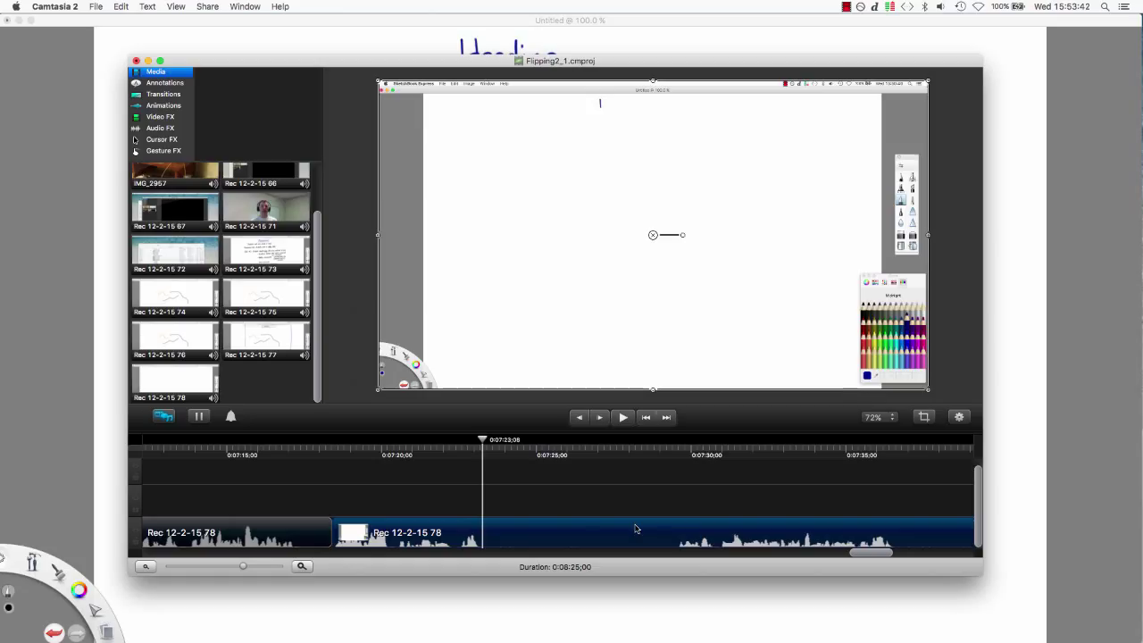
{"action": "left_click_drag", "start_coordinate": [484, 437], "coordinate": [482, 438]}
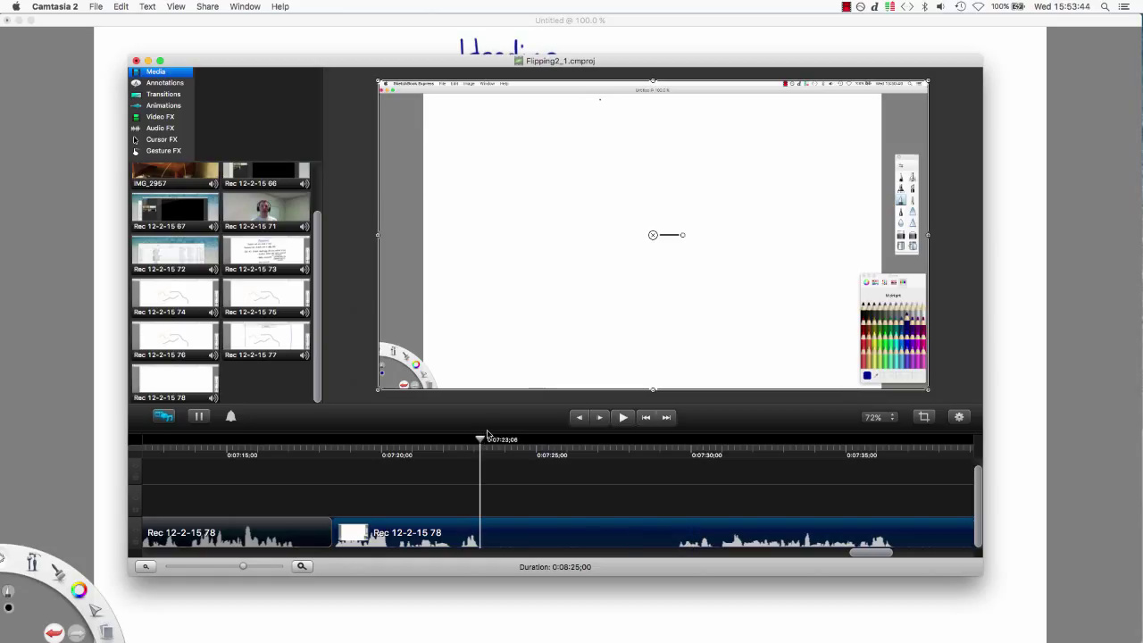
Split the recording where the writing starts and again at 0:07:29;17
{"action": "left_click", "coordinate": [121, 6]}
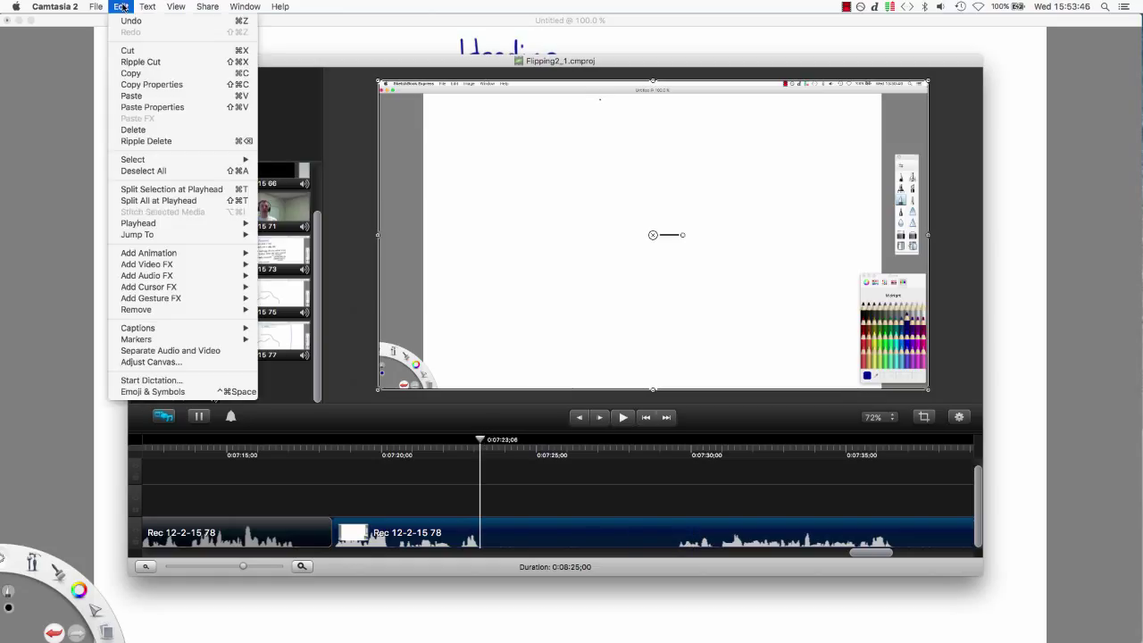
{"action": "left_click", "coordinate": [140, 190]}
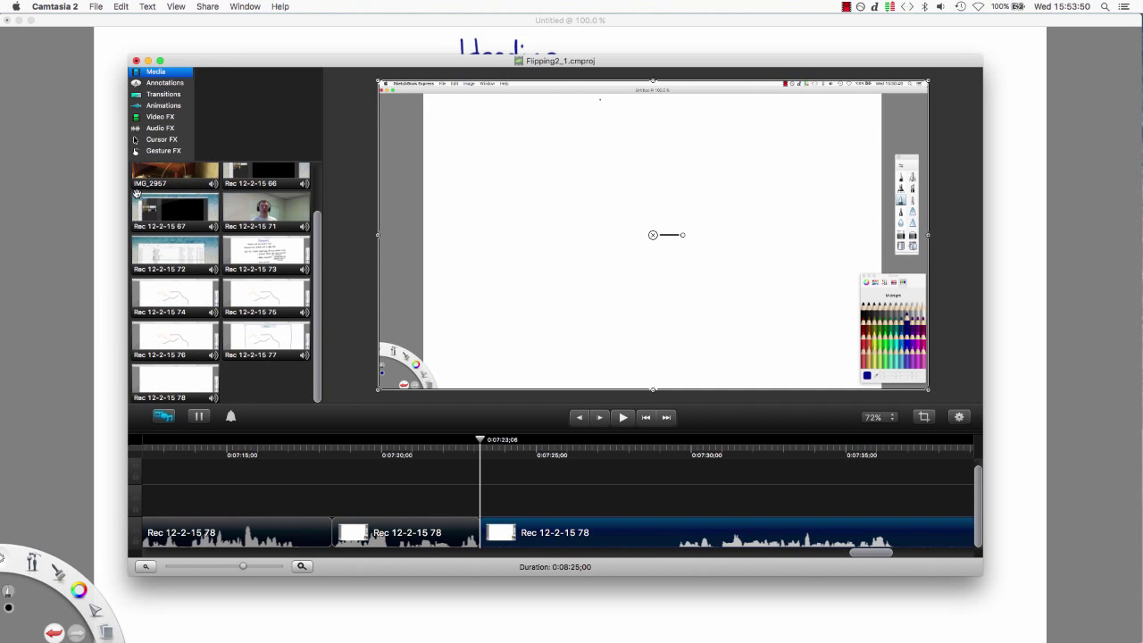
{"action": "left_click", "coordinate": [678, 451]}
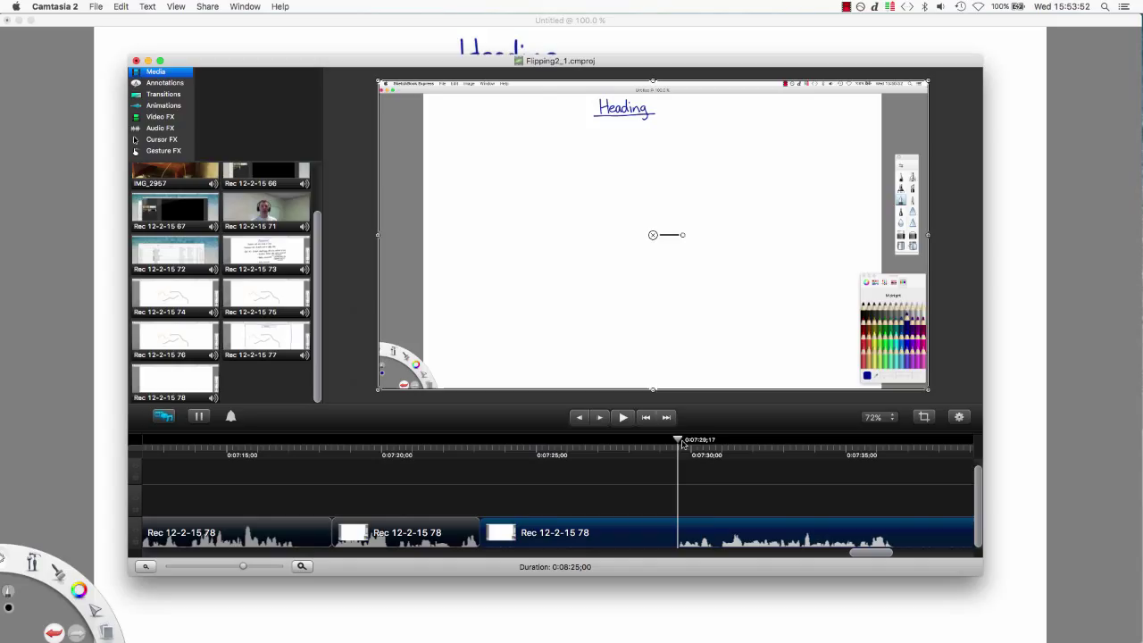
{"action": "key", "text": "super+t"}
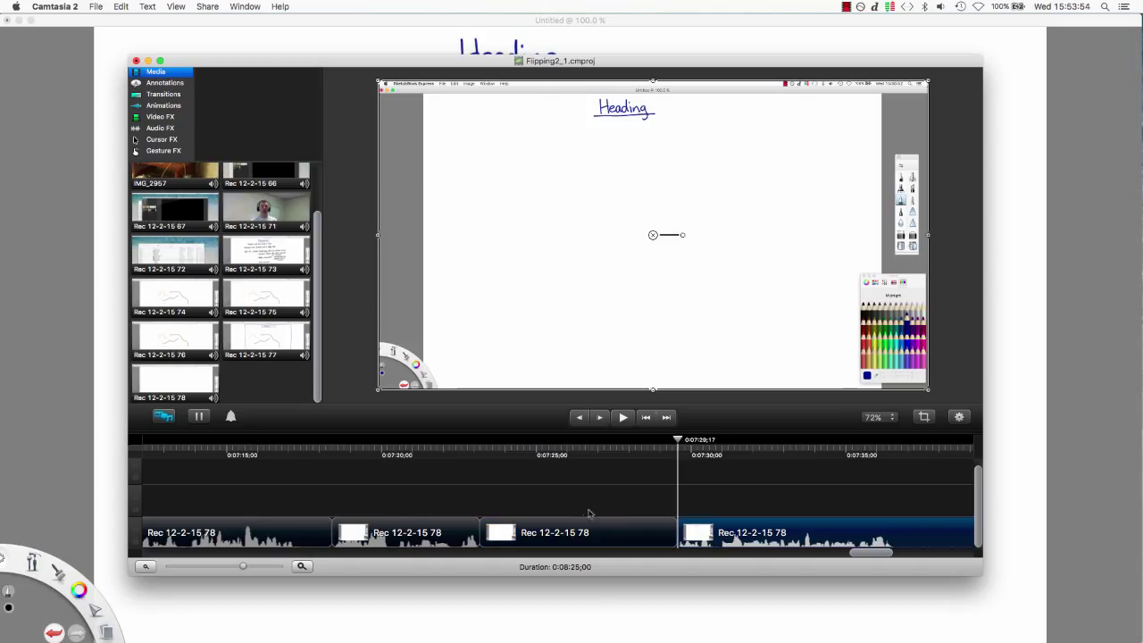
Apply Clip Speed to the middle piece at 2000%
{"action": "left_click", "coordinate": [168, 116]}
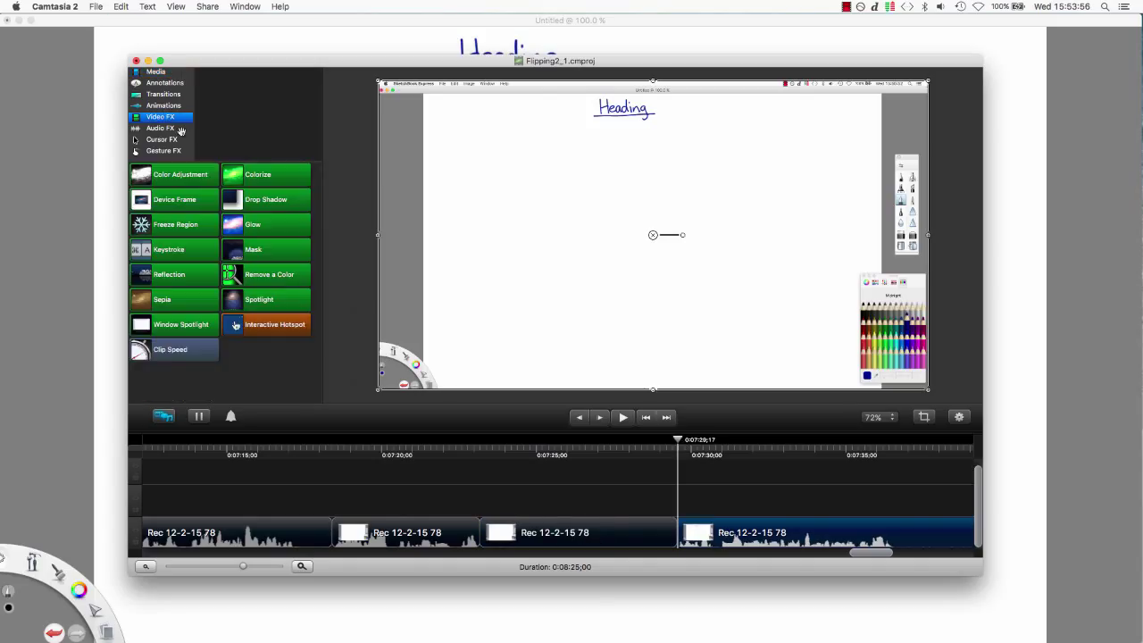
{"action": "left_click_drag", "start_coordinate": [184, 349], "coordinate": [572, 540]}
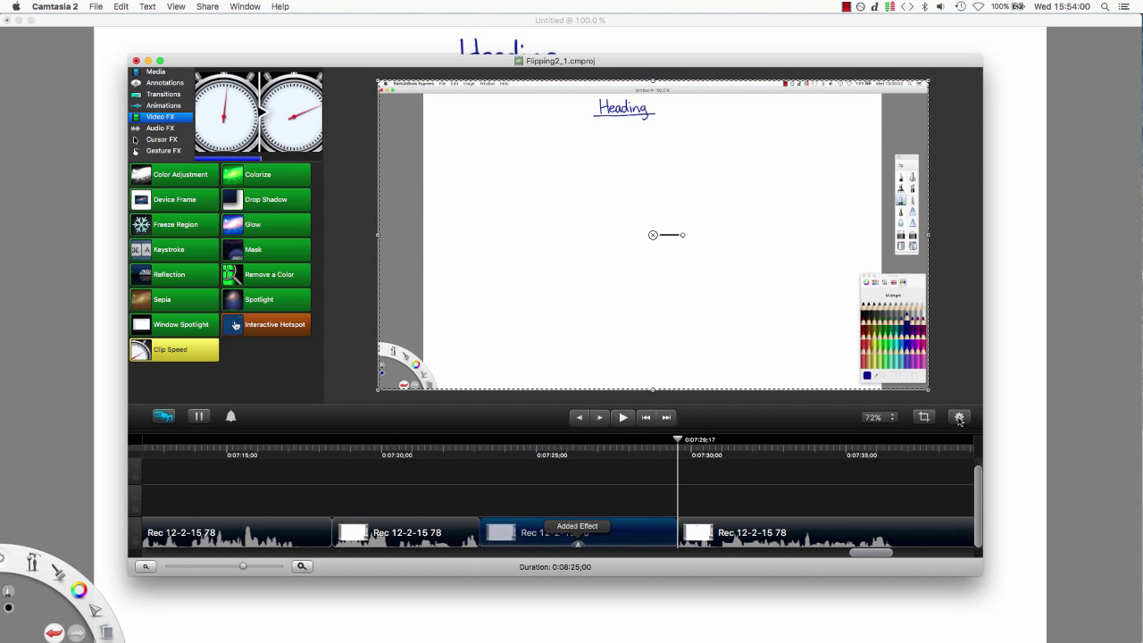
{"action": "left_click", "coordinate": [904, 320]}
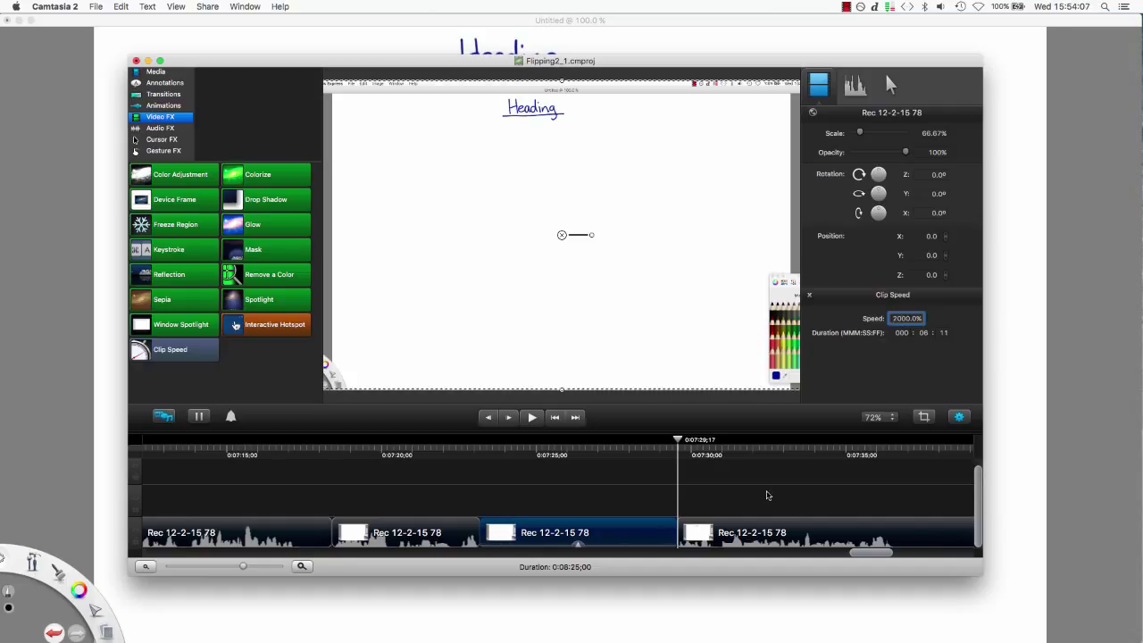
{"action": "left_click", "coordinate": [768, 496]}
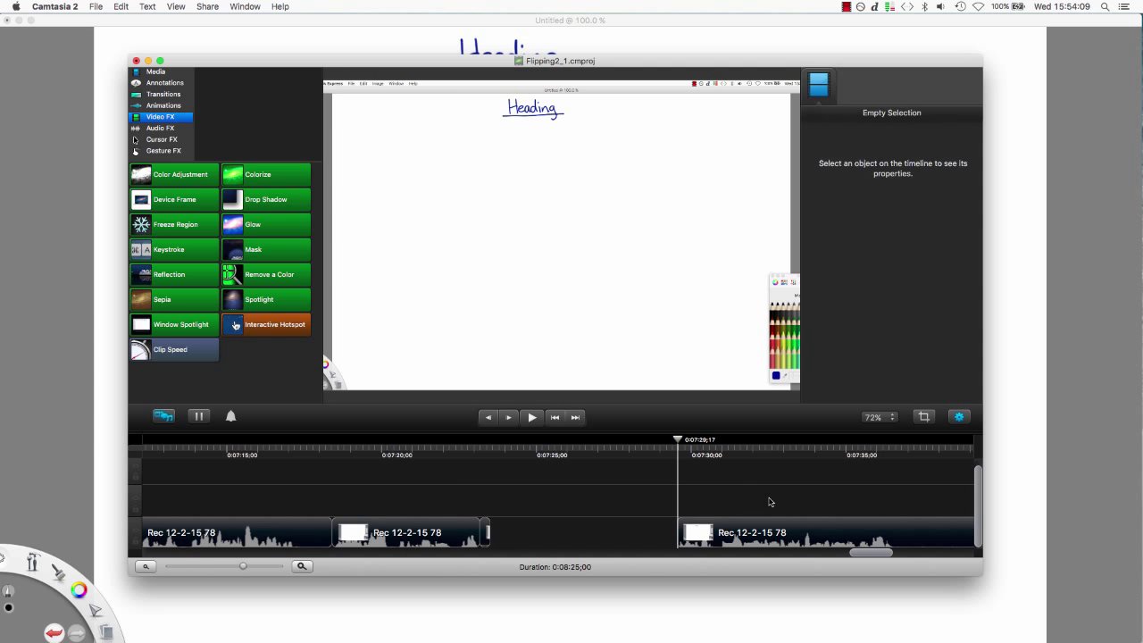
Copy the clip's 100% scale and -22, -125 position onto the sped-up clip
{"action": "left_click_drag", "start_coordinate": [458, 457], "coordinate": [402, 478]}
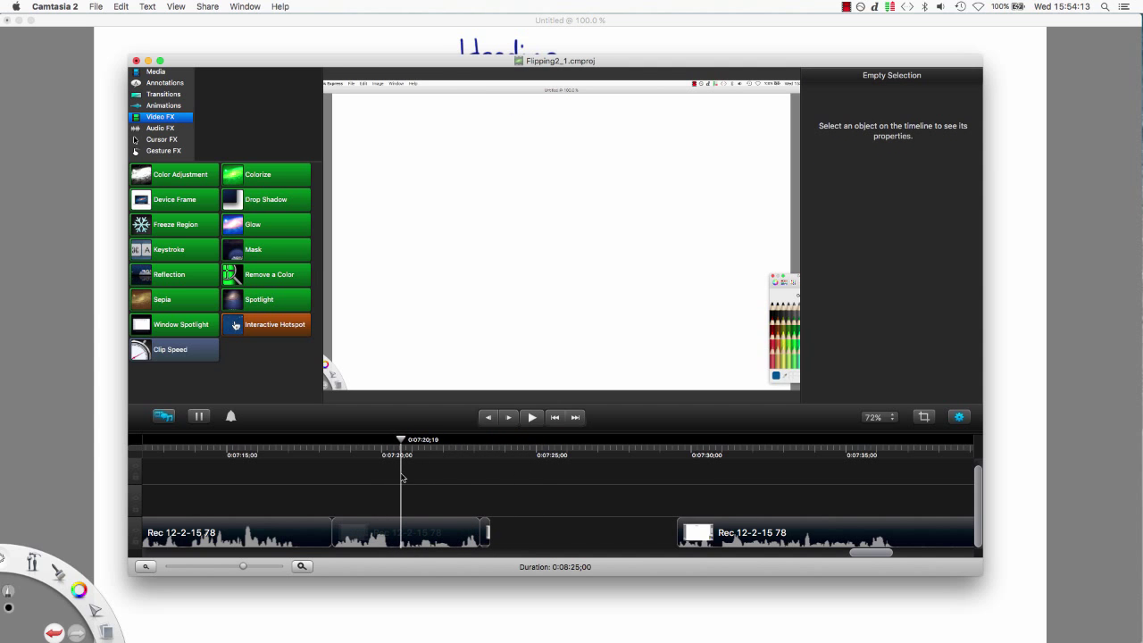
{"action": "right_click", "coordinate": [517, 363]}
{"action": "left_click", "coordinate": [540, 390]}
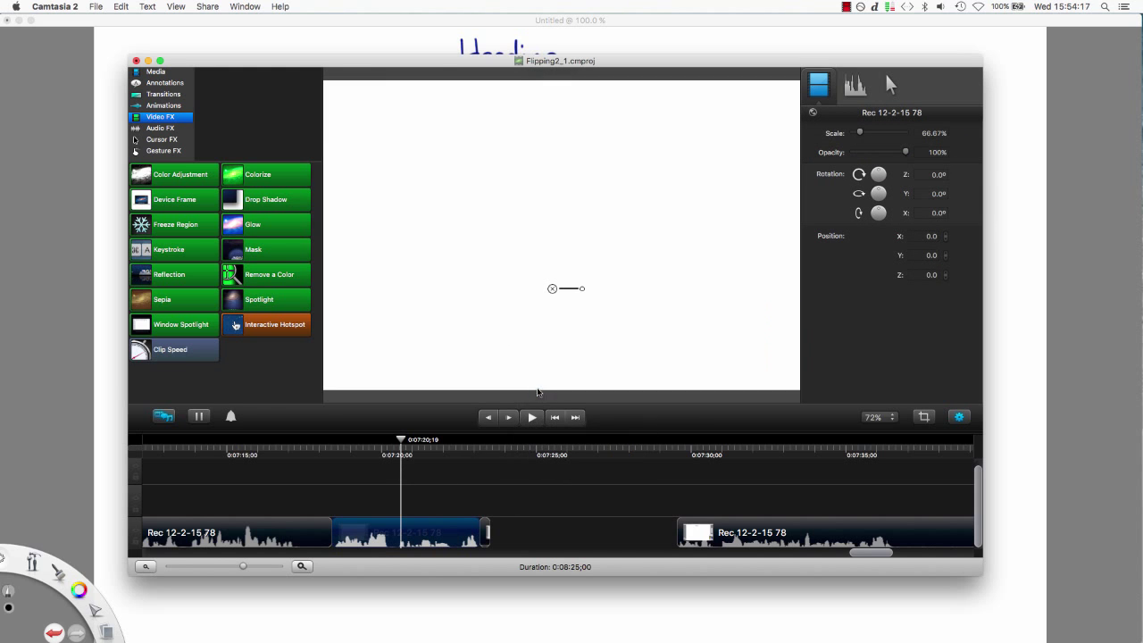
{"action": "left_click", "coordinate": [509, 418]}
{"action": "right_click", "coordinate": [557, 365]}
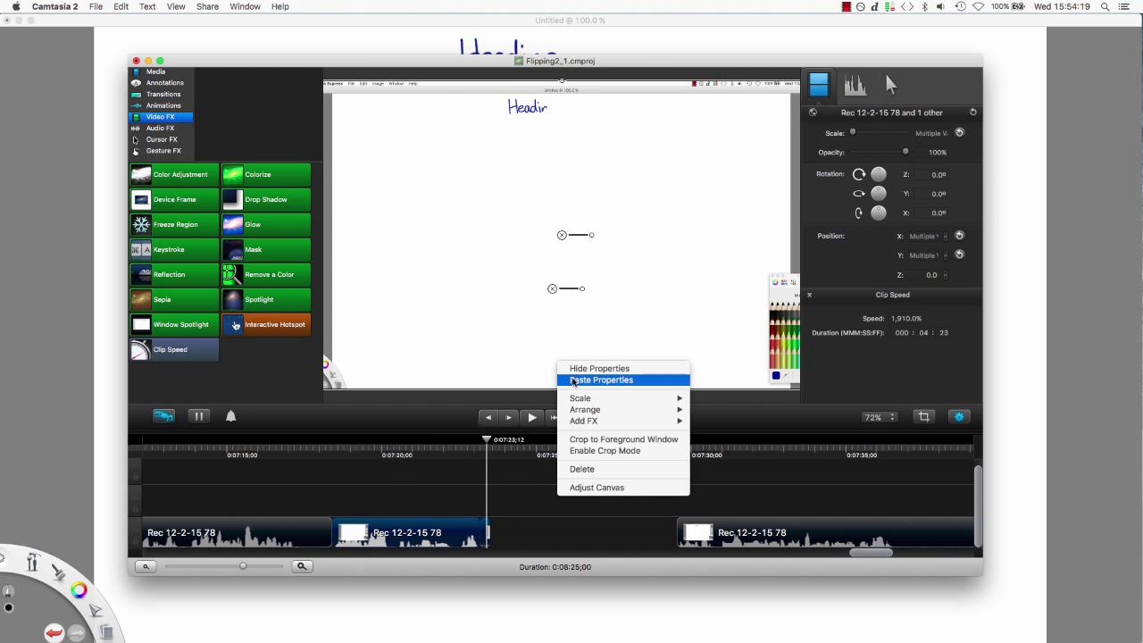
{"action": "left_click", "coordinate": [577, 386]}
Paste the same properties onto the right clip and slide it left to close the gap
{"action": "left_click", "coordinate": [752, 522]}
{"action": "left_click", "coordinate": [756, 457]}
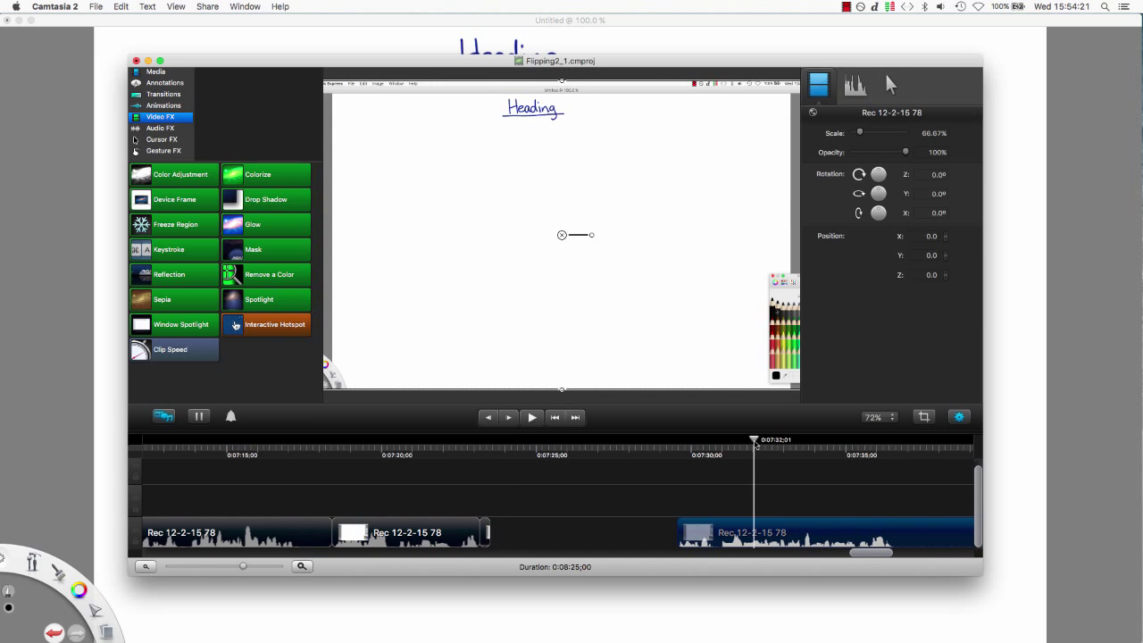
{"action": "right_click", "coordinate": [740, 371]}
{"action": "left_click", "coordinate": [761, 401]}
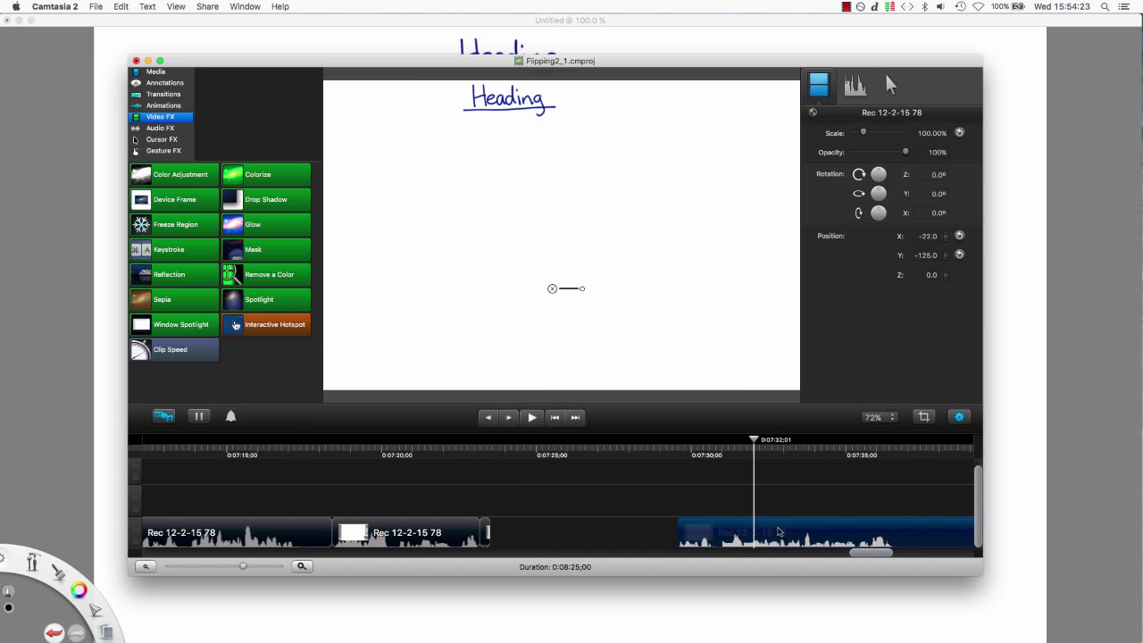
{"action": "left_click_drag", "start_coordinate": [781, 532], "coordinate": [599, 524]}
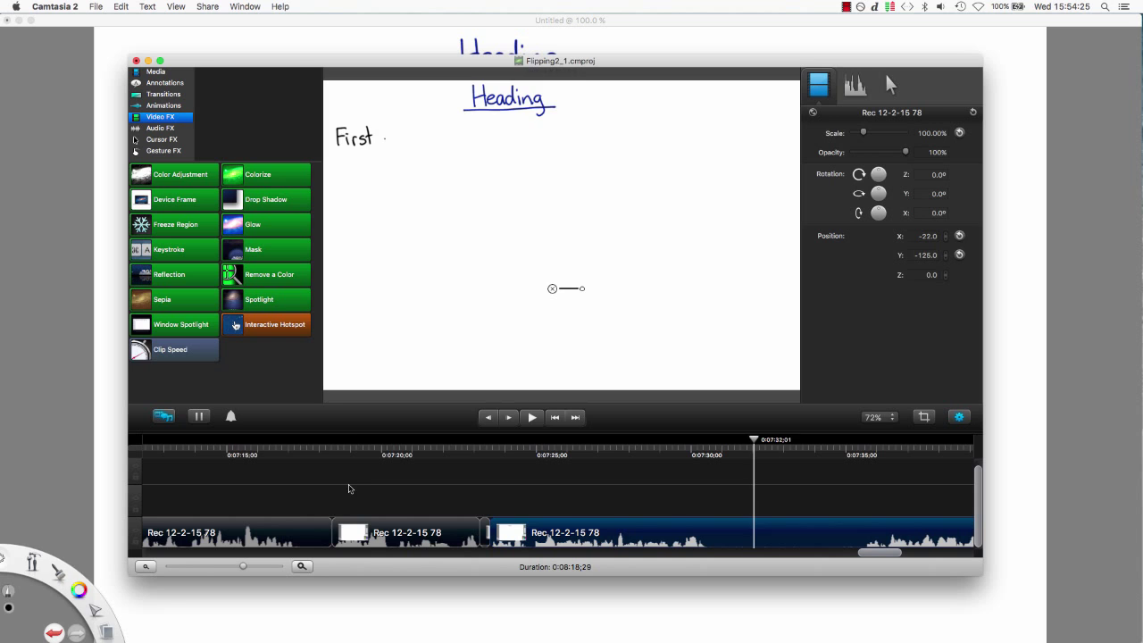
Butt the right clip against the middle clip, then split it at 0:07:30;15 and 0:07:35;20
{"action": "mouse_move", "coordinate": [329, 455]}
{"action": "left_mouse_down"}
{"action": "mouse_move", "coordinate": [625, 467]}
{"action": "mouse_move", "coordinate": [373, 471]}
{"action": "mouse_move", "coordinate": [706, 476]}
{"action": "left_mouse_up"}
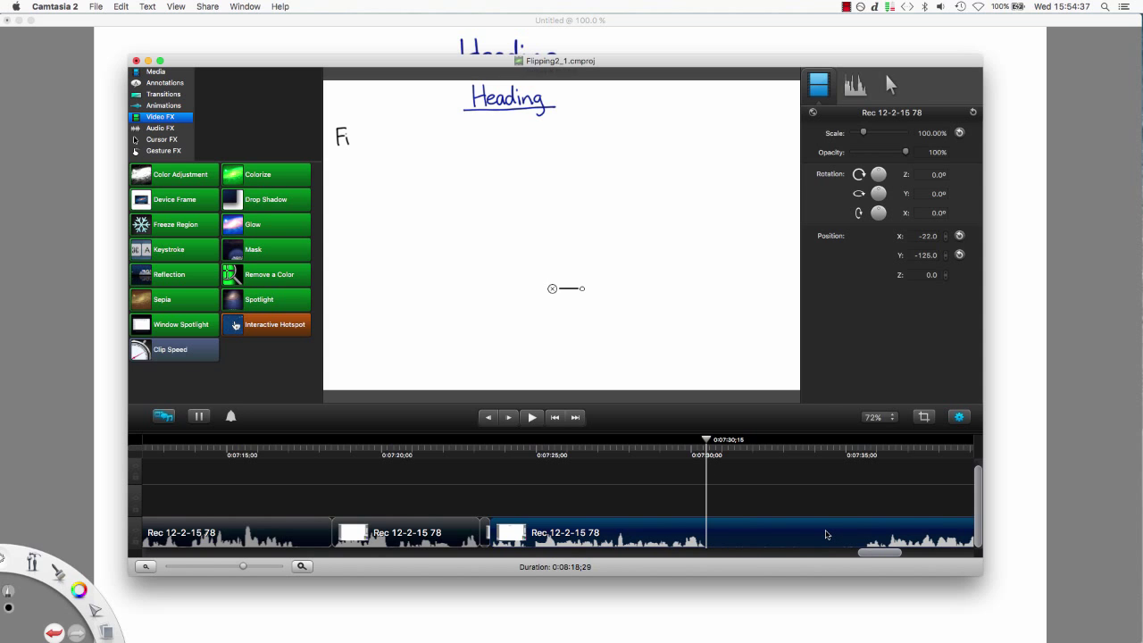
{"action": "key", "text": "super+t"}
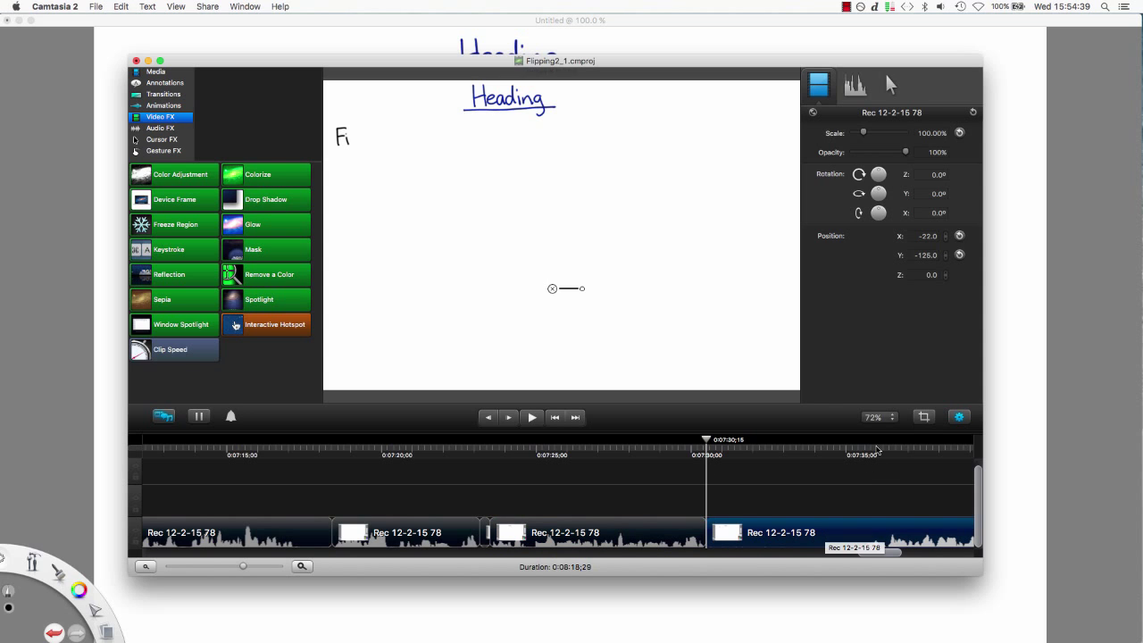
{"action": "left_click_drag", "start_coordinate": [876, 445], "coordinate": [873, 444]}
{"action": "key", "text": "super+t"}
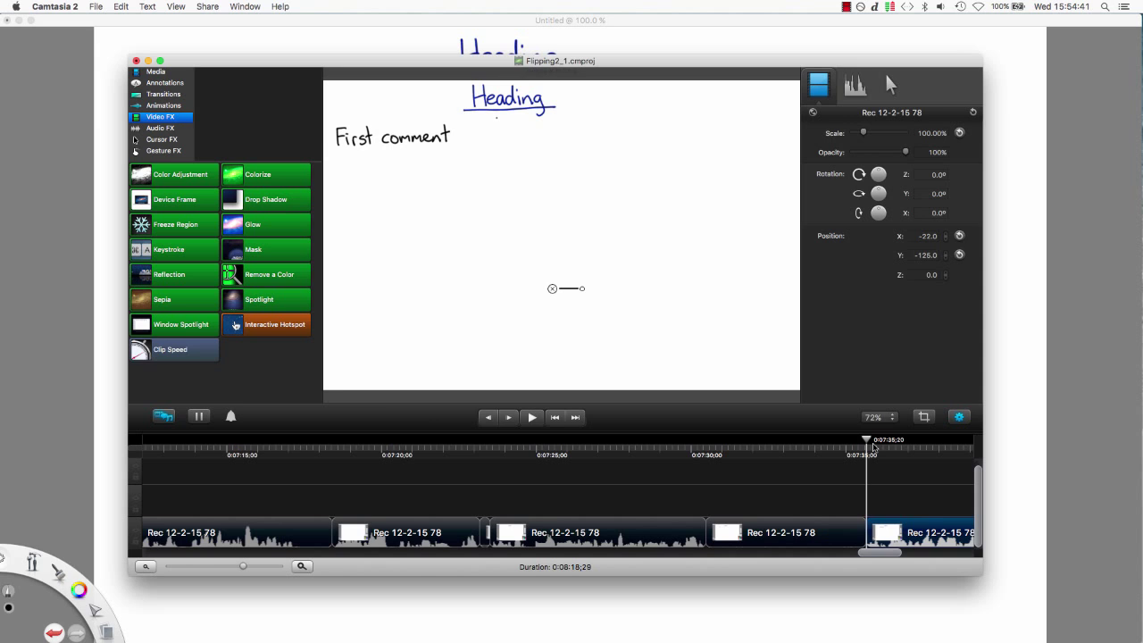
Speed the section between the splits up to 2000% with Clip Speed
{"action": "left_click_drag", "start_coordinate": [178, 348], "coordinate": [744, 536]}
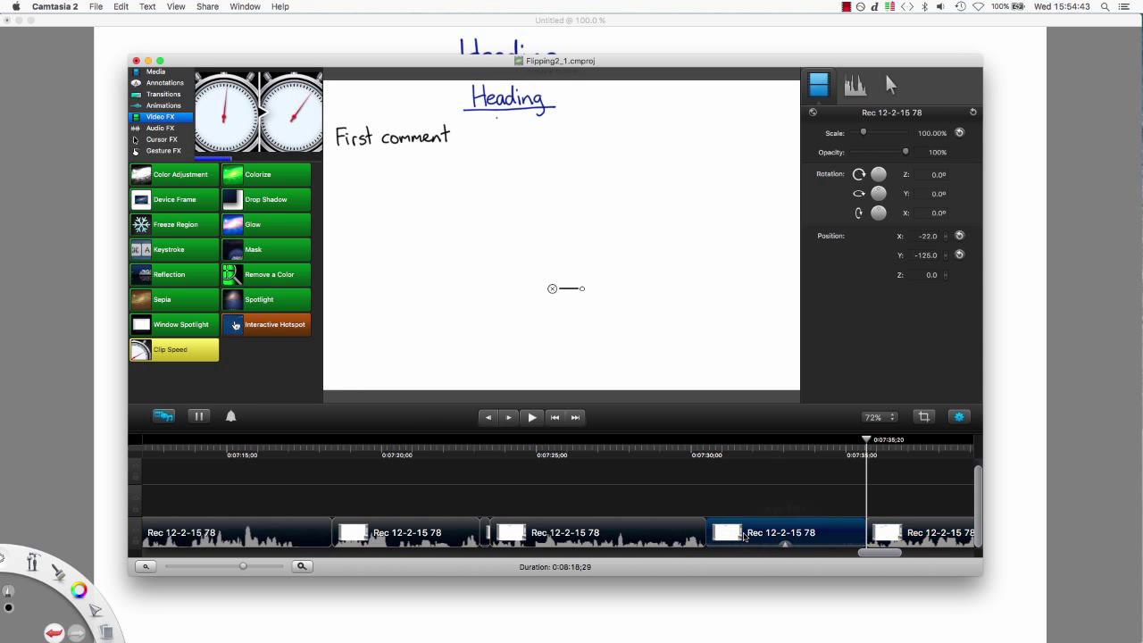
{"action": "left_click", "coordinate": [898, 317]}
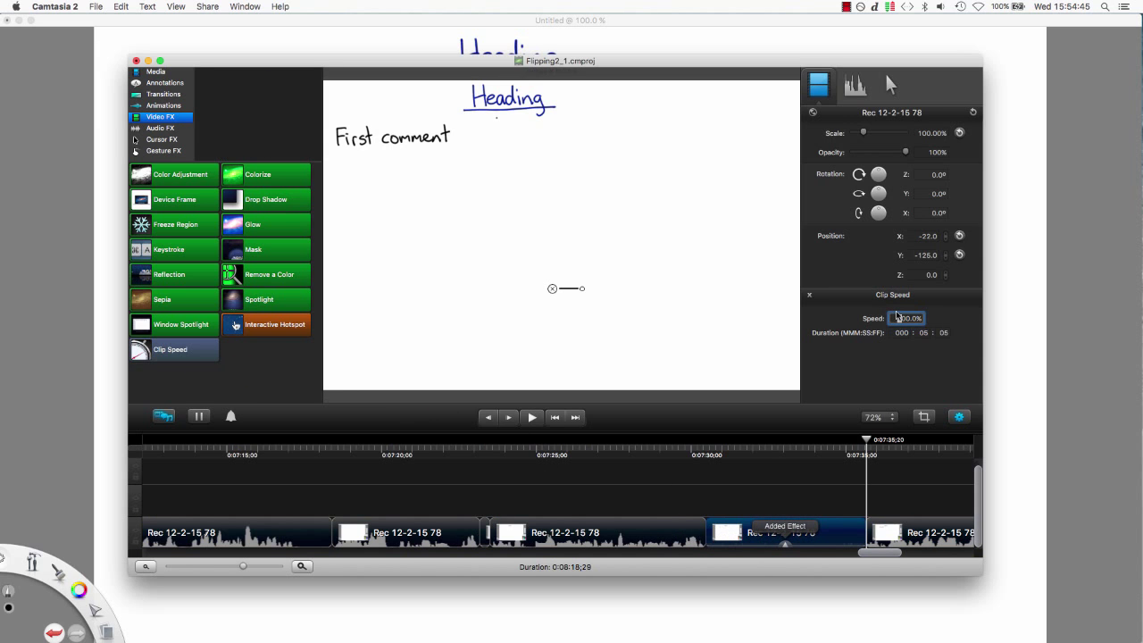
{"action": "key", "text": "Return"}
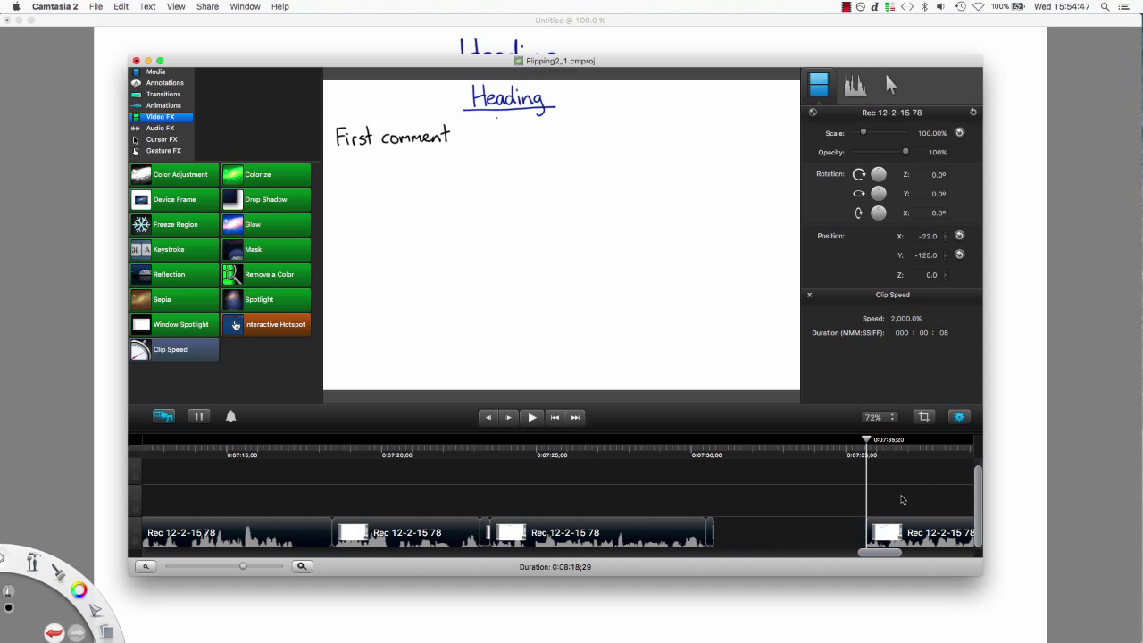
{"action": "left_click", "coordinate": [764, 527]}
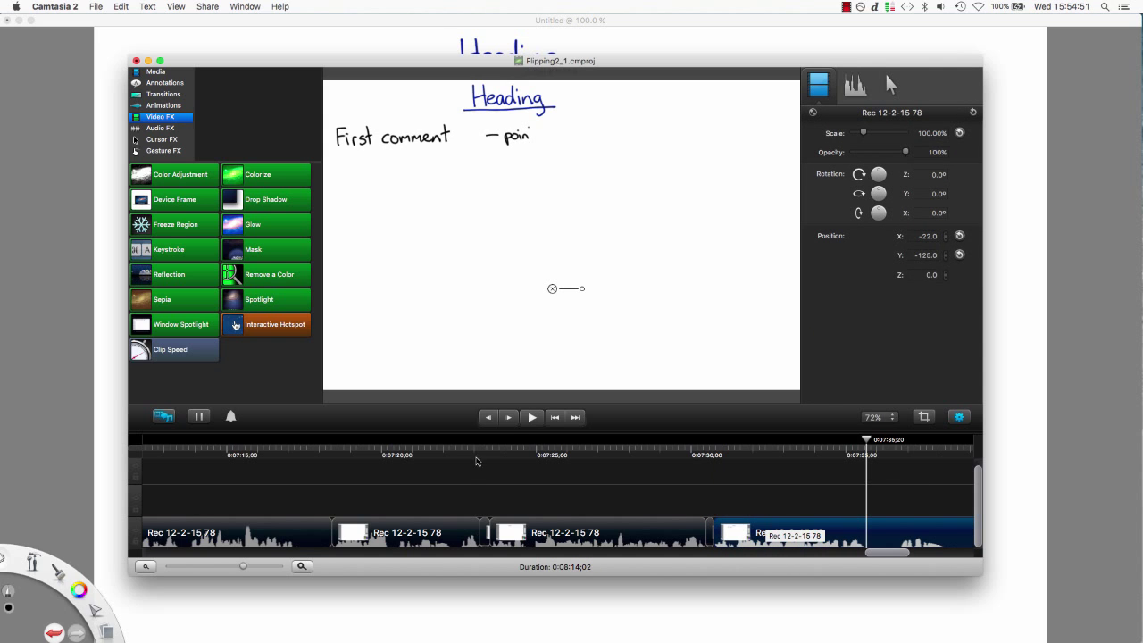
{"action": "left_click", "coordinate": [478, 458]}
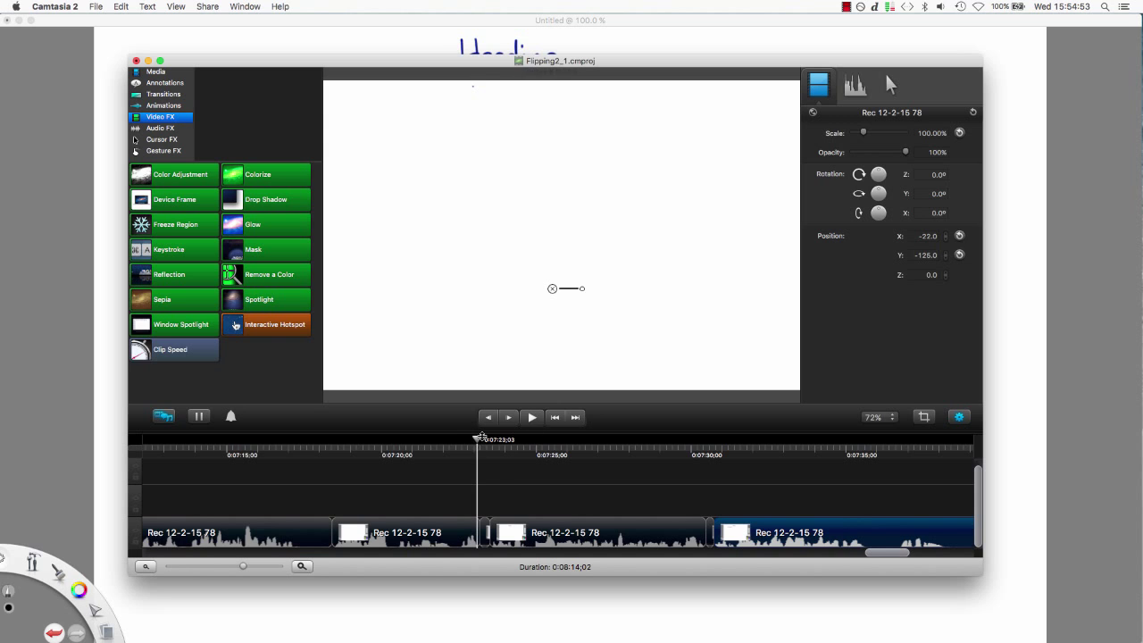
Split off the point 1 stretch at 0:07:35;20 and 0:07:36;23 and add Clip Speed to it
{"action": "left_click_drag", "start_coordinate": [480, 440], "coordinate": [862, 455]}
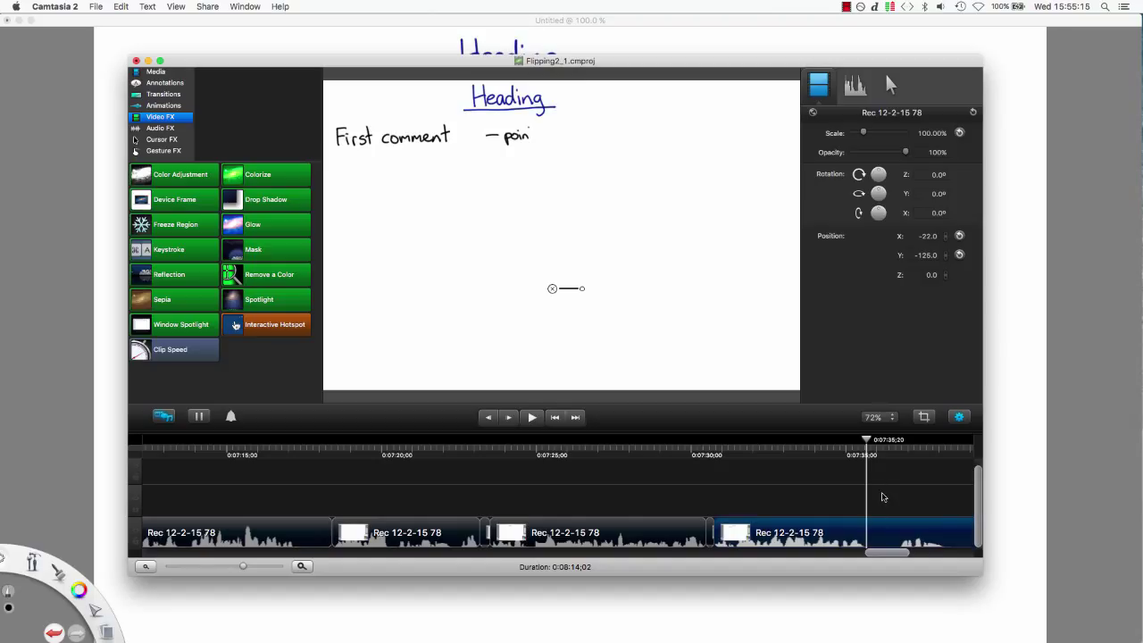
{"action": "key", "text": "super+t"}
{"action": "left_click", "coordinate": [900, 456]}
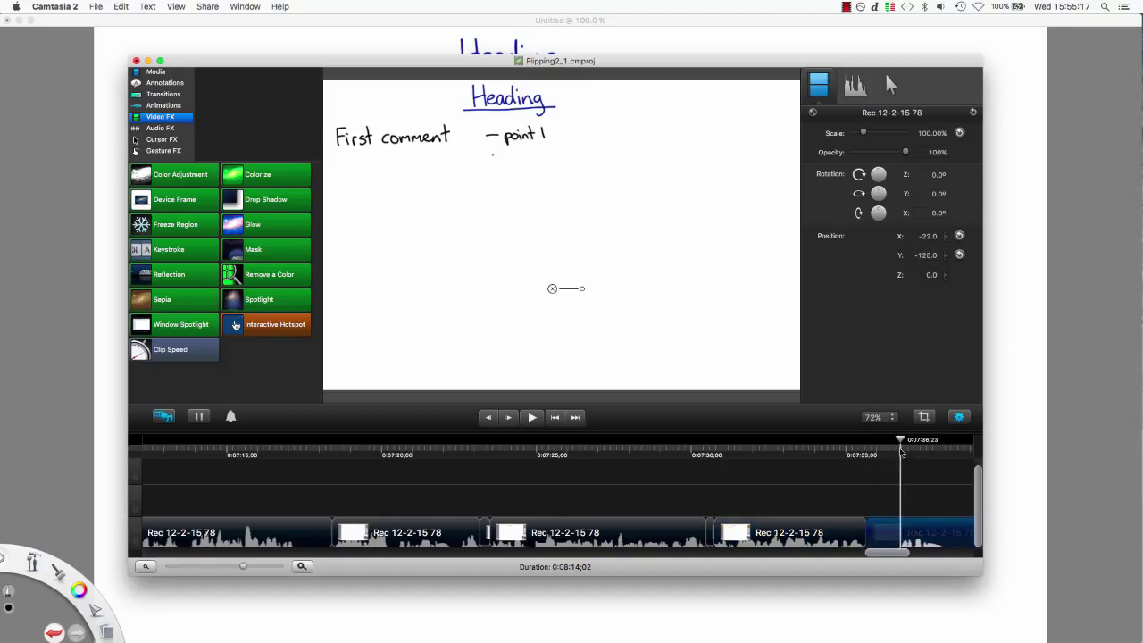
{"action": "left_click_drag", "start_coordinate": [178, 351], "coordinate": [883, 534]}
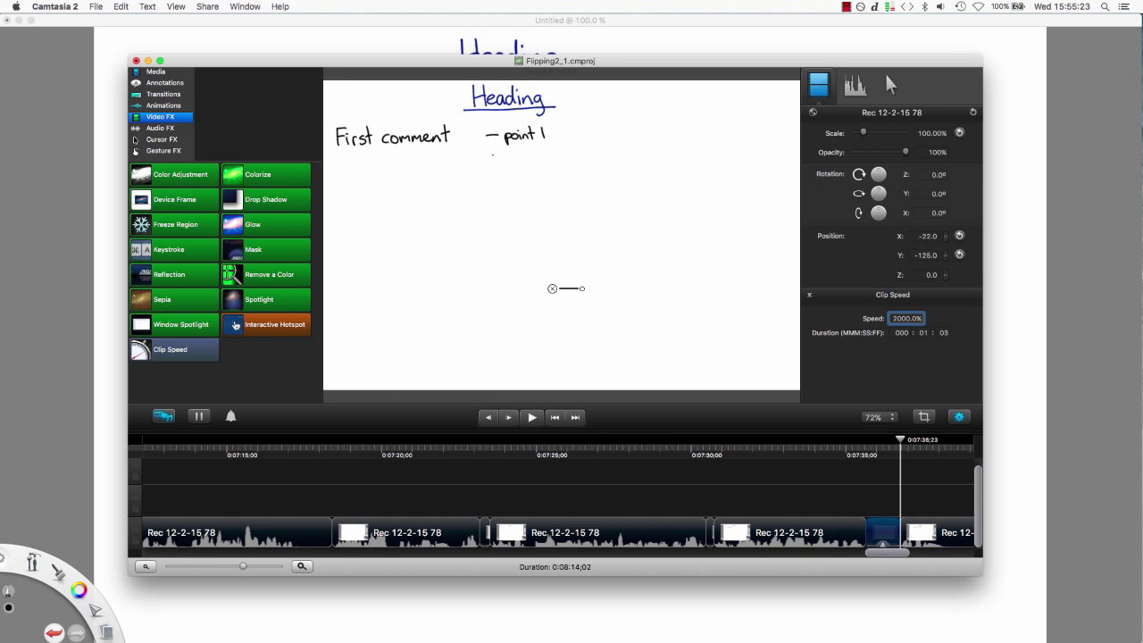
Confirm 2000% on the point 1 piece and preview point 1 being written
{"action": "key", "text": "Return"}
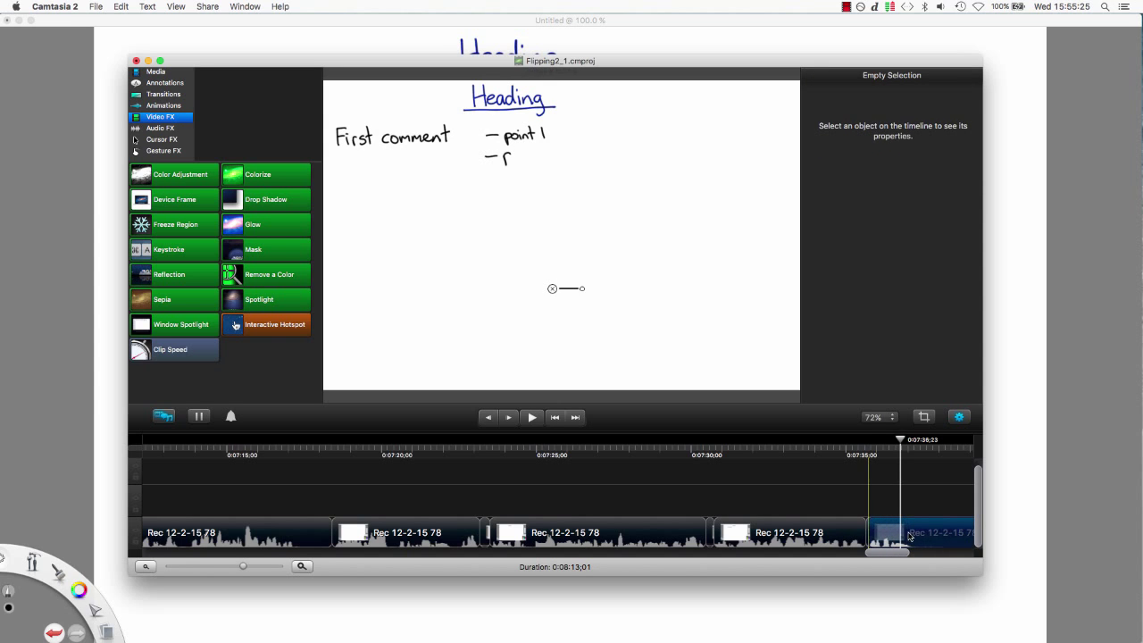
{"action": "left_click", "coordinate": [911, 535]}
{"action": "left_click", "coordinate": [850, 455]}
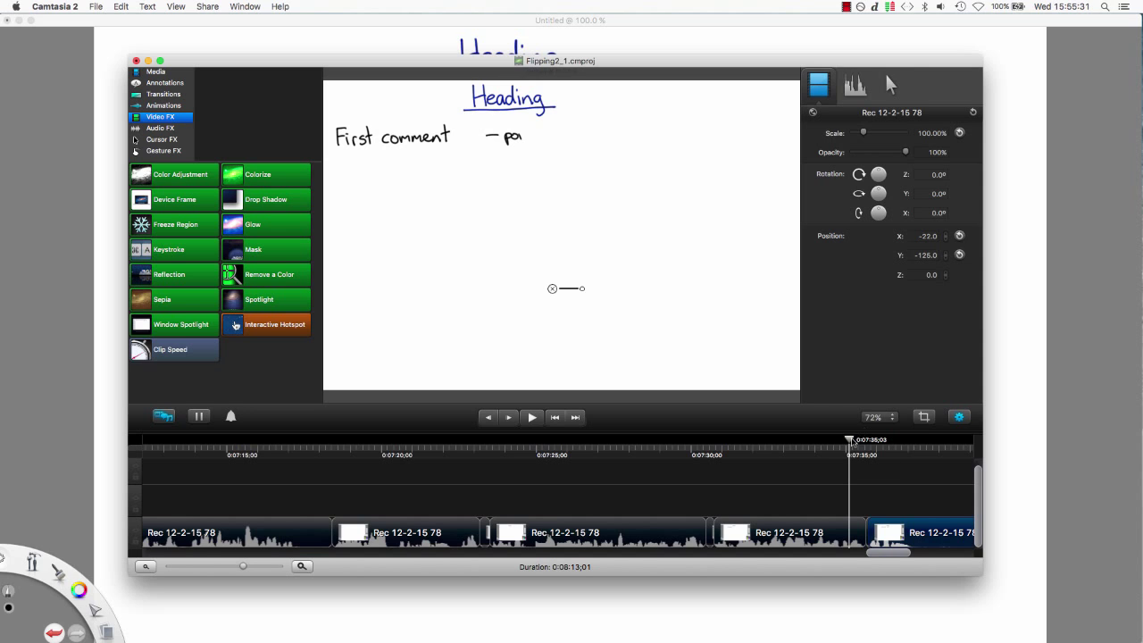
{"action": "left_click_drag", "start_coordinate": [853, 440], "coordinate": [917, 441]}
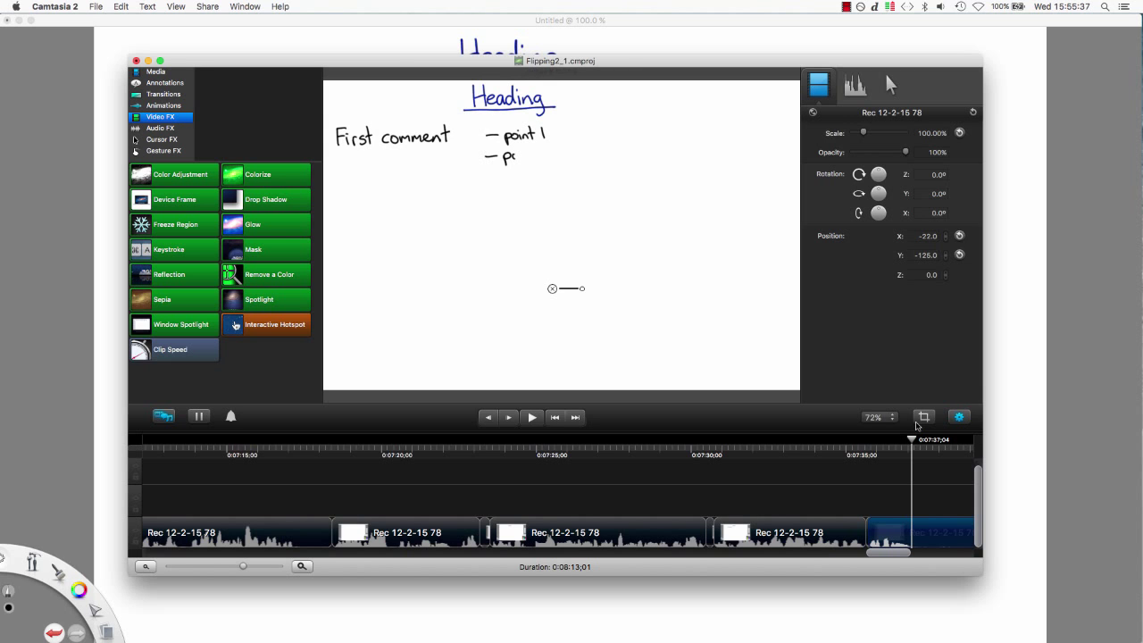
{"action": "left_click_drag", "start_coordinate": [897, 555], "coordinate": [908, 556]}
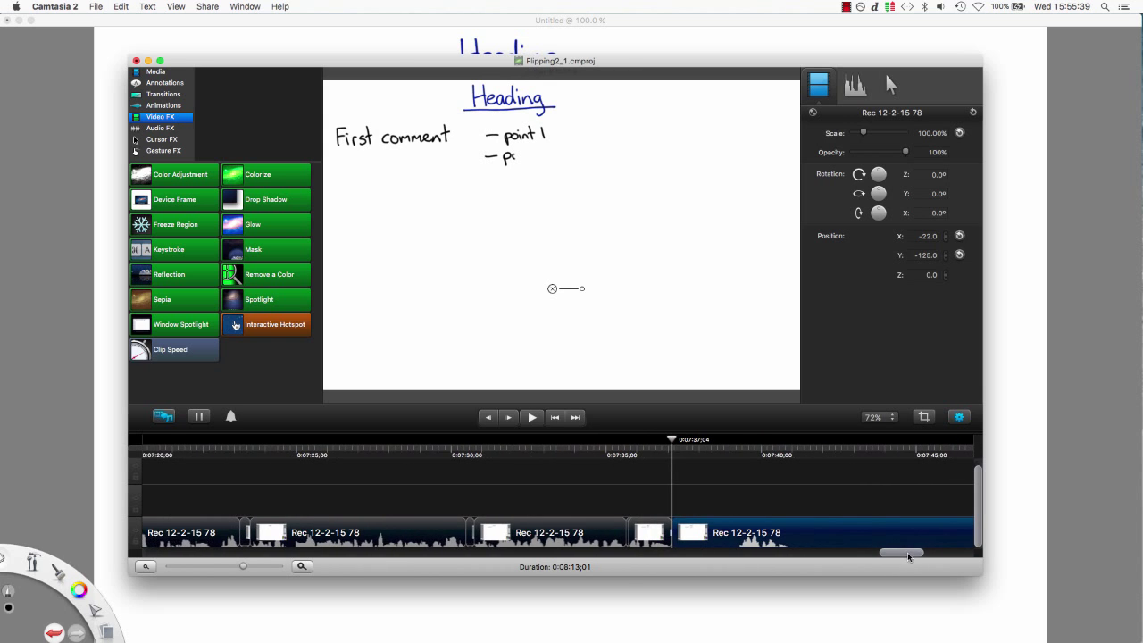
Split where point 2 is finished and speed that piece up to 2000%
{"action": "left_click", "coordinate": [737, 456]}
{"action": "key", "text": "super+t"}
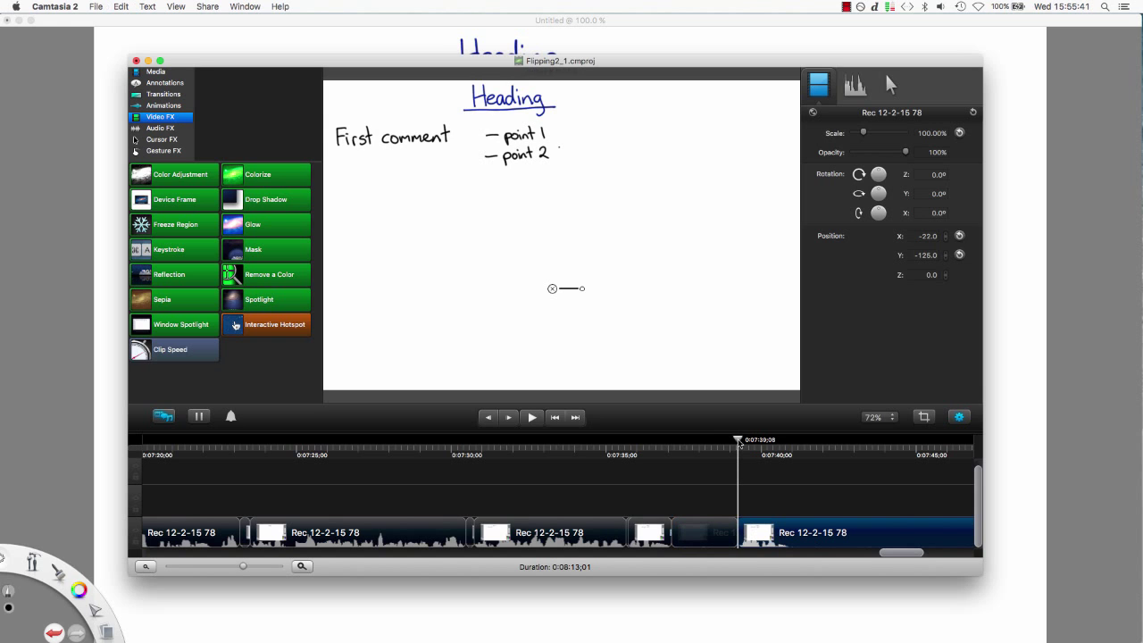
{"action": "left_click_drag", "start_coordinate": [188, 348], "coordinate": [704, 534]}
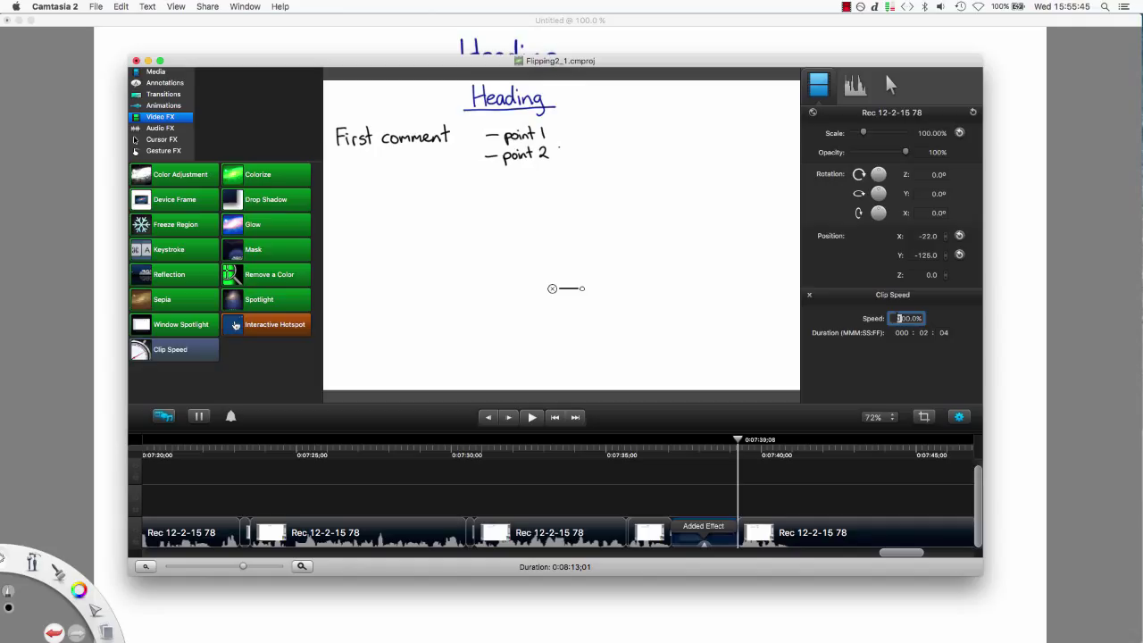
{"action": "type", "text": "20"}
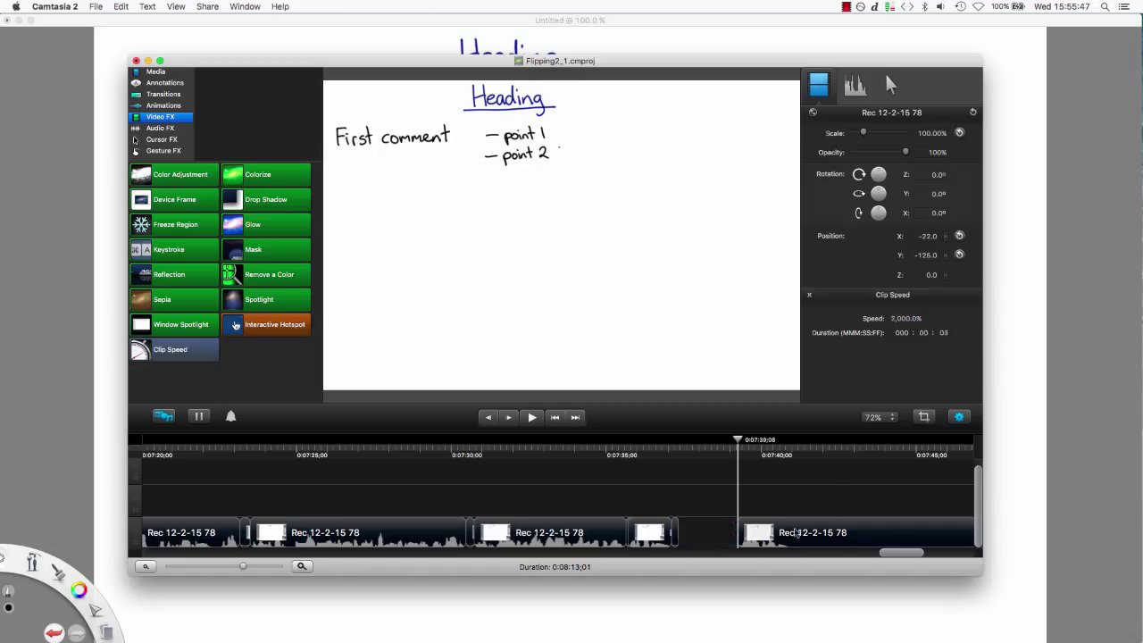
{"action": "left_click", "coordinate": [856, 490]}
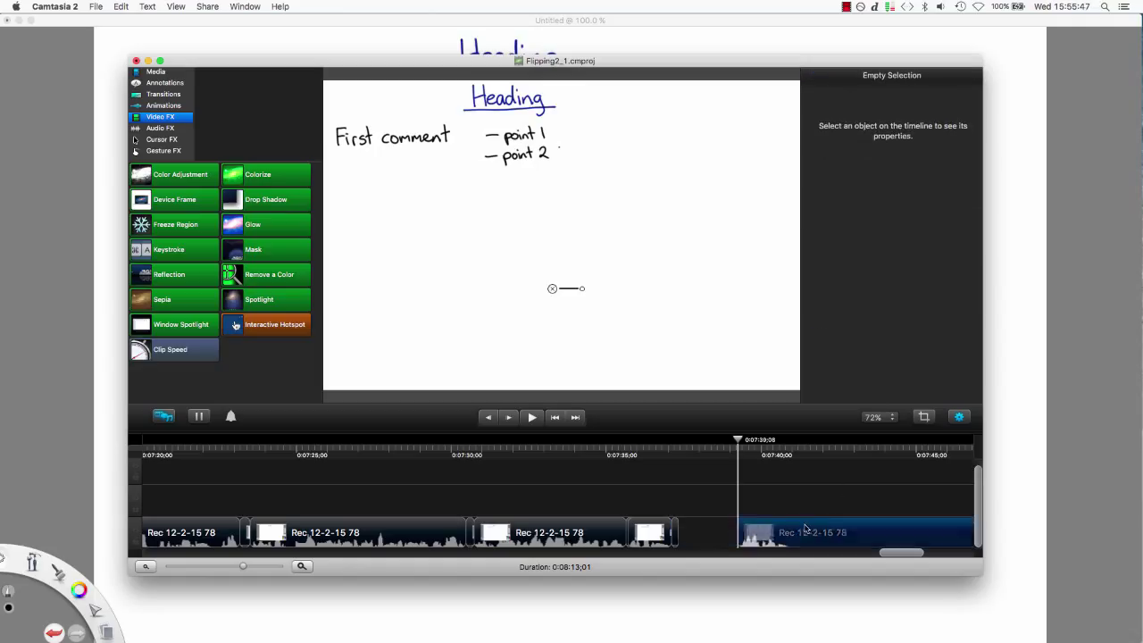
Find the exact start of the long sentence and split the clip there
{"action": "left_click", "coordinate": [759, 531]}
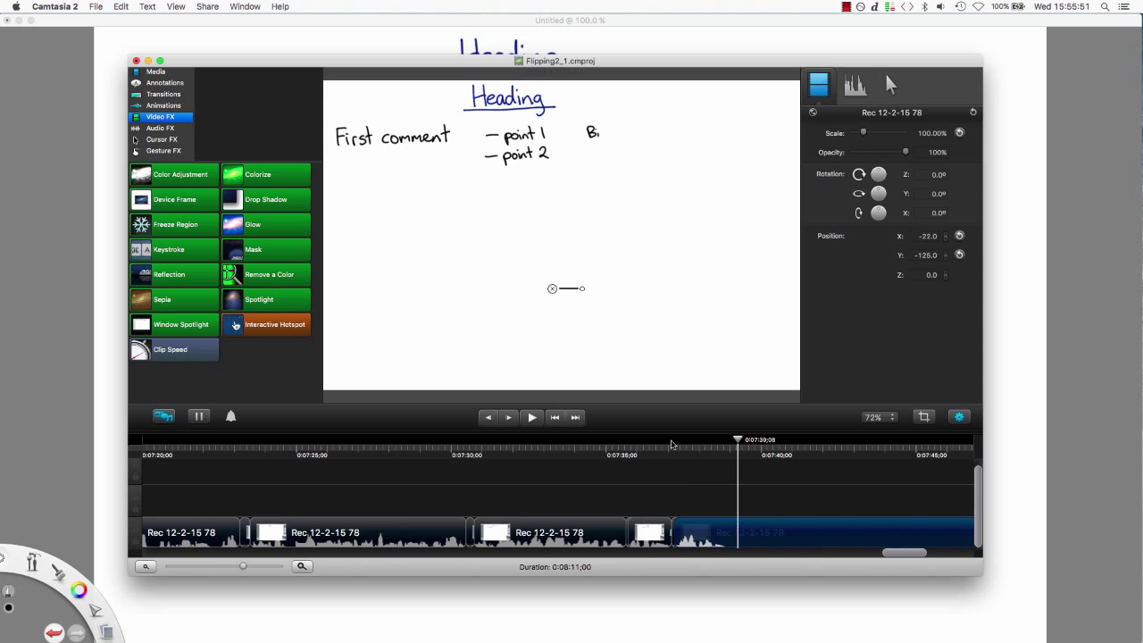
{"action": "left_click", "coordinate": [655, 449]}
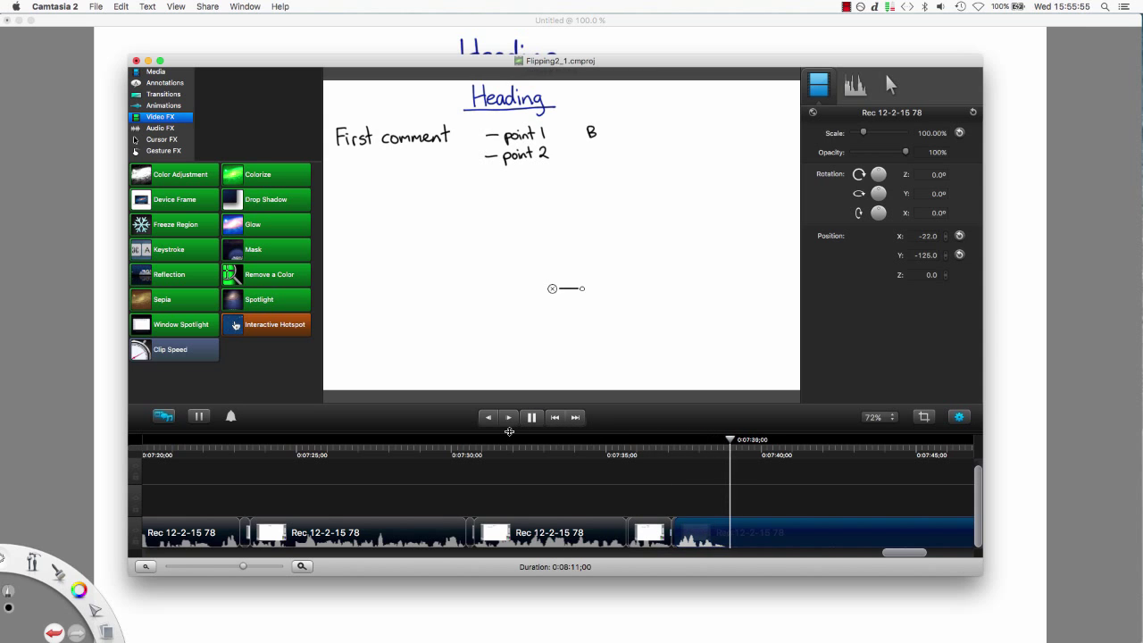
{"action": "left_click", "coordinate": [531, 418]}
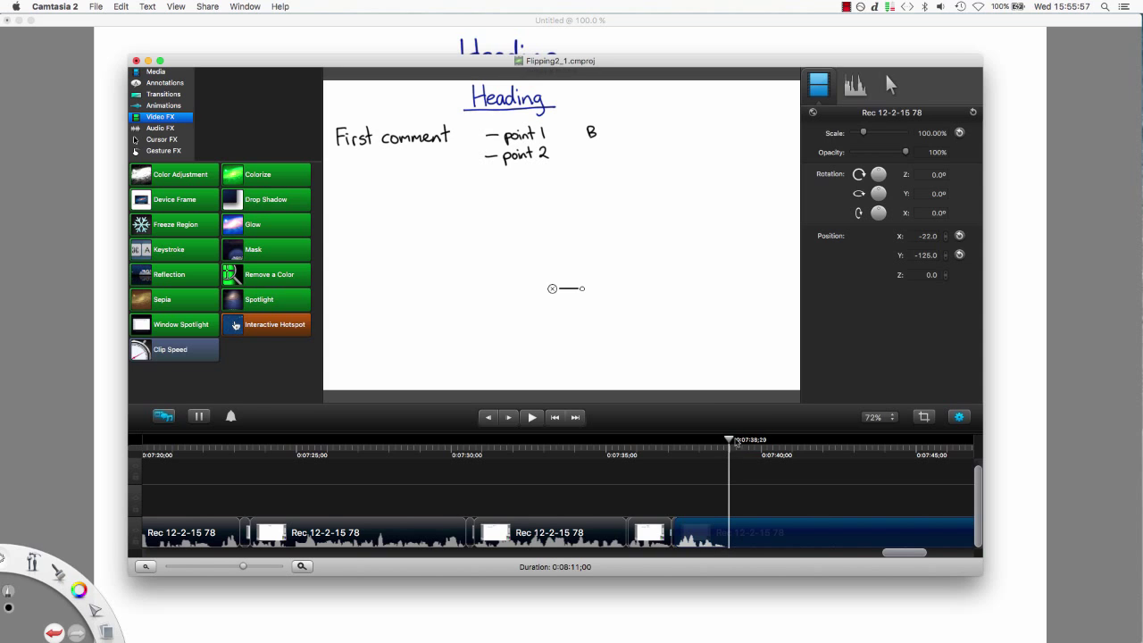
{"action": "left_click_drag", "start_coordinate": [732, 445], "coordinate": [729, 443]}
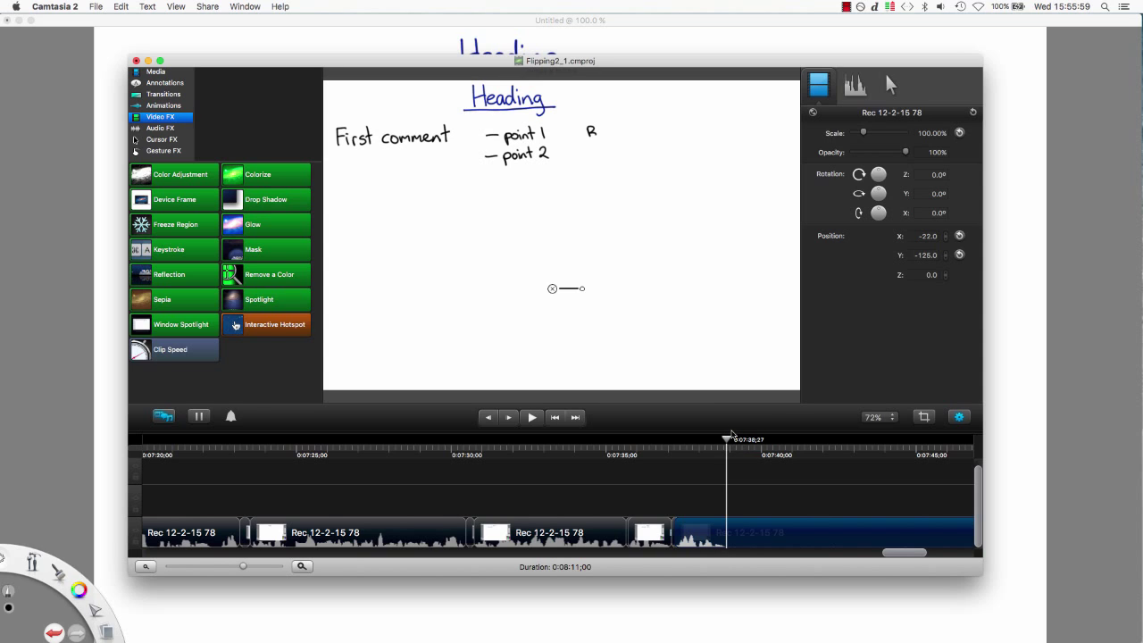
{"action": "key", "text": "super+t"}
Split at the end of the long sentence, 0:07:57;03, and speed that piece to 2000%
{"action": "scroll", "coordinate": [902, 555], "scroll_direction": "right", "scroll_amount": 10}
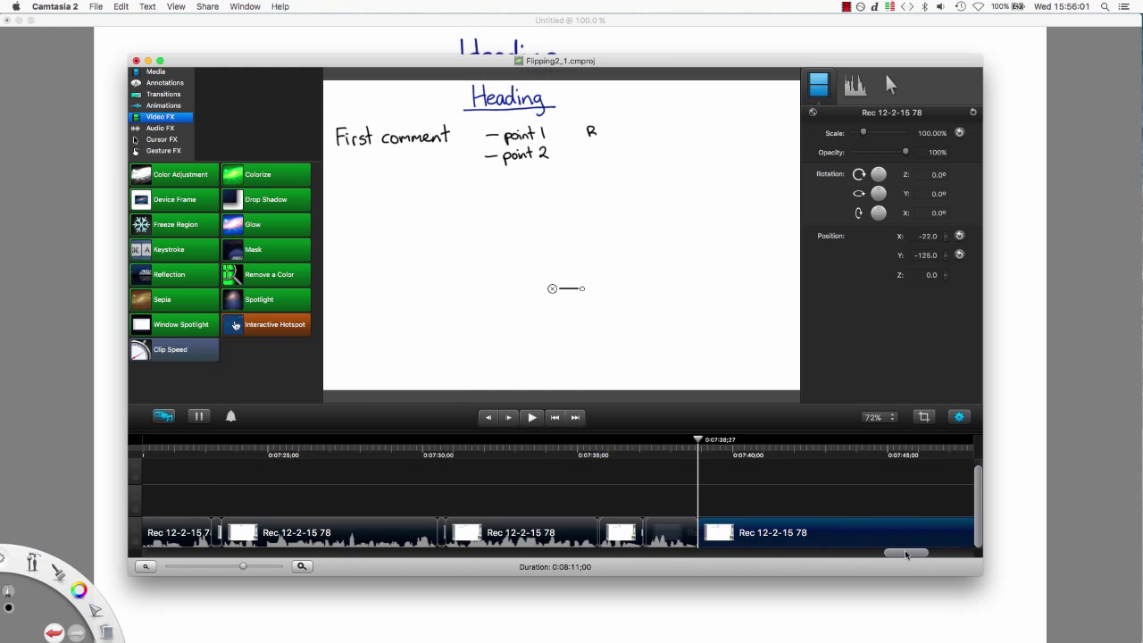
{"action": "left_click", "coordinate": [714, 441]}
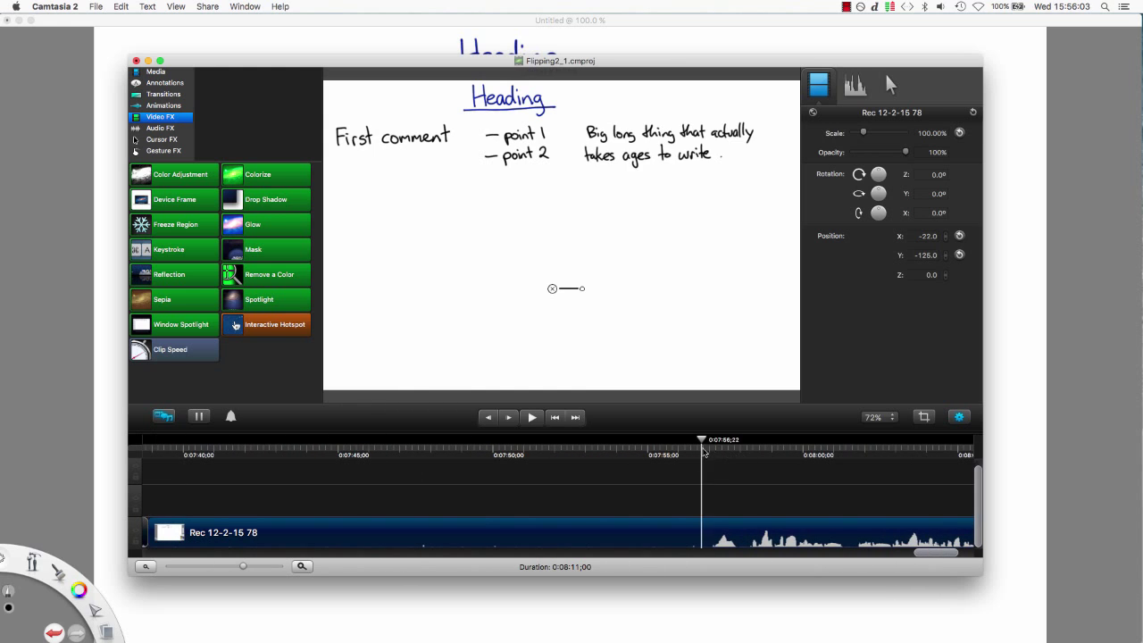
{"action": "key", "text": "super+t"}
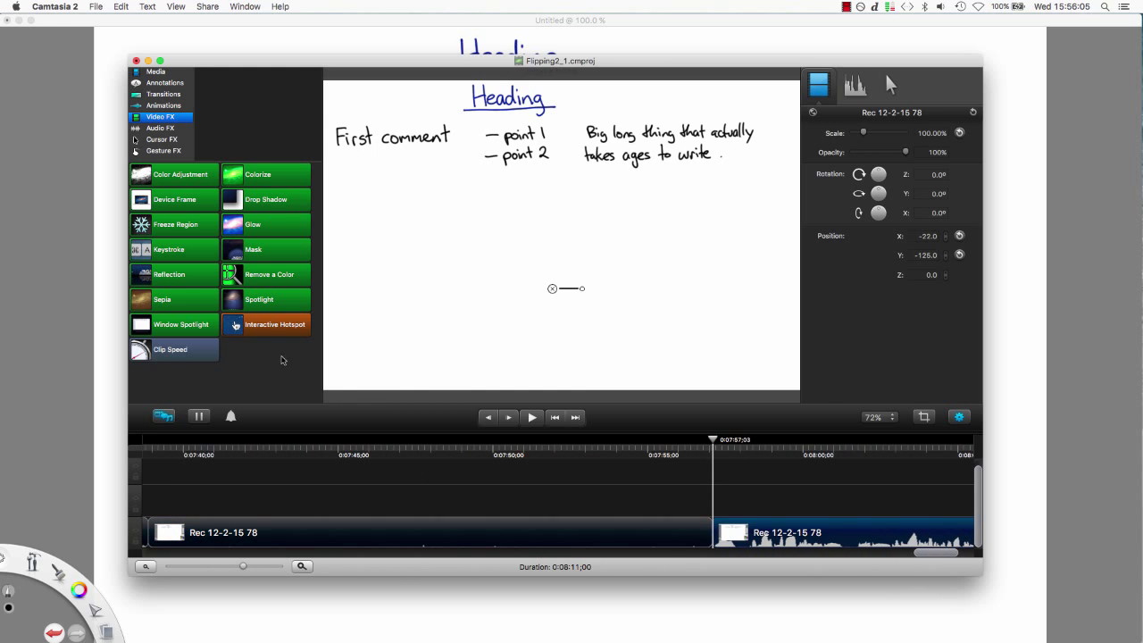
{"action": "left_click_drag", "start_coordinate": [188, 349], "coordinate": [429, 532]}
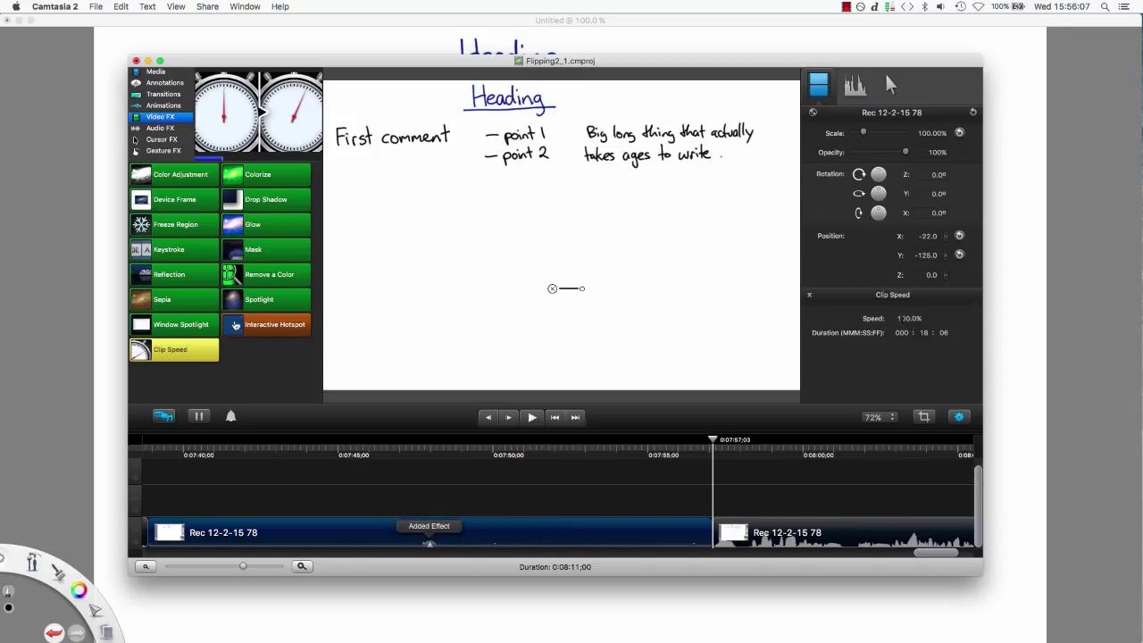
{"action": "left_click", "coordinate": [900, 318]}
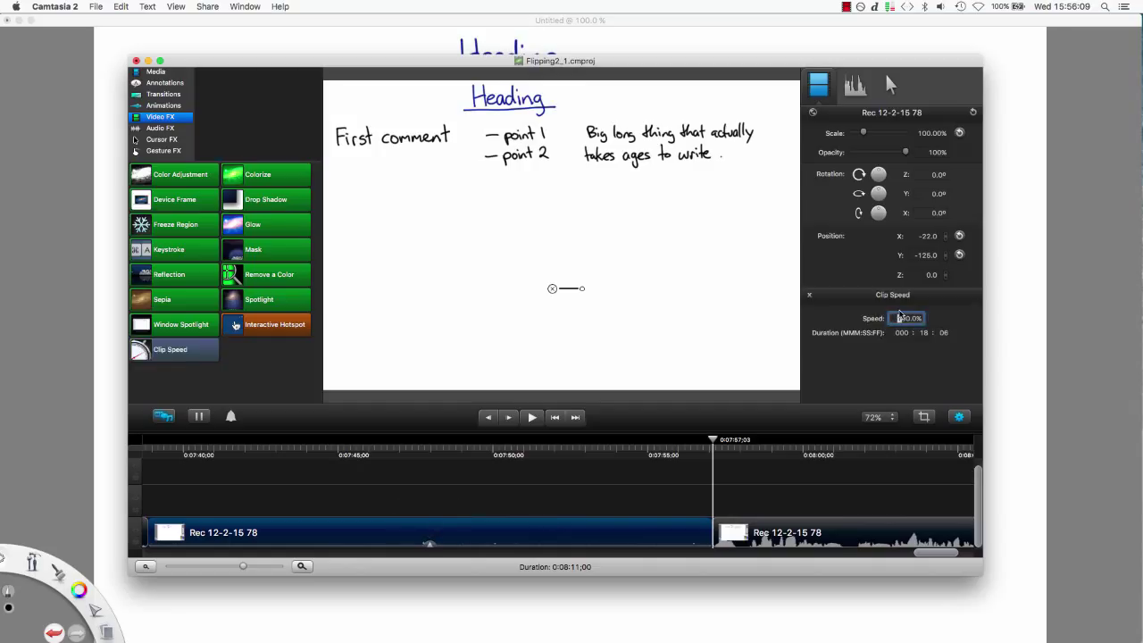
{"action": "left_click", "coordinate": [755, 505]}
{"action": "left_click_drag", "start_coordinate": [841, 532], "coordinate": [315, 533]}
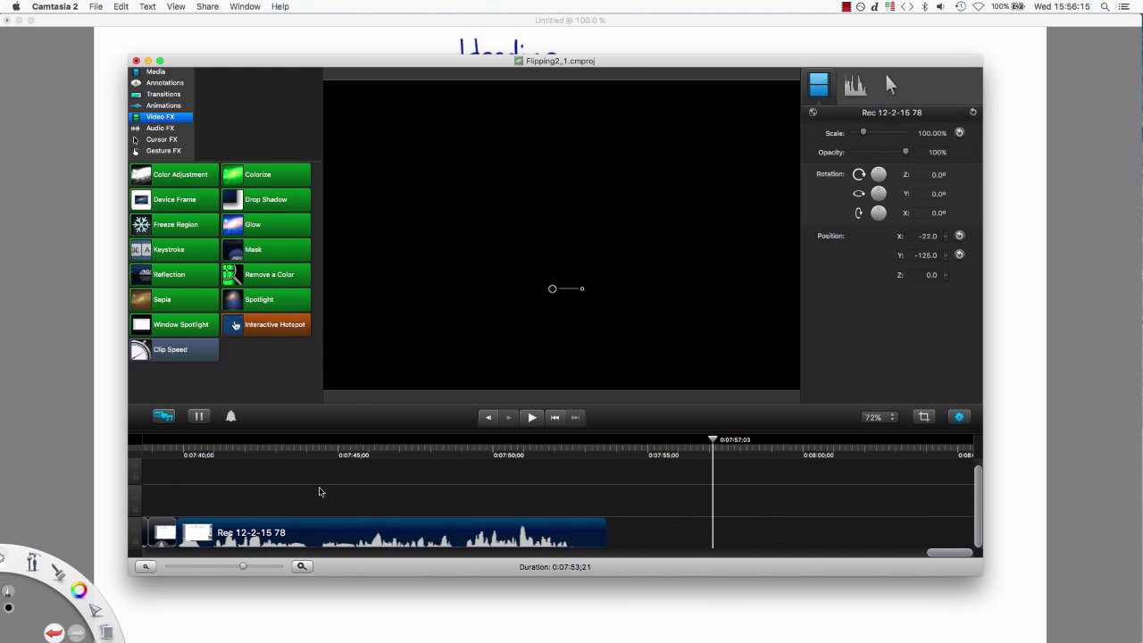
Play back the sped-up sentence, then delete the leftover footage after it
{"action": "left_click", "coordinate": [174, 448]}
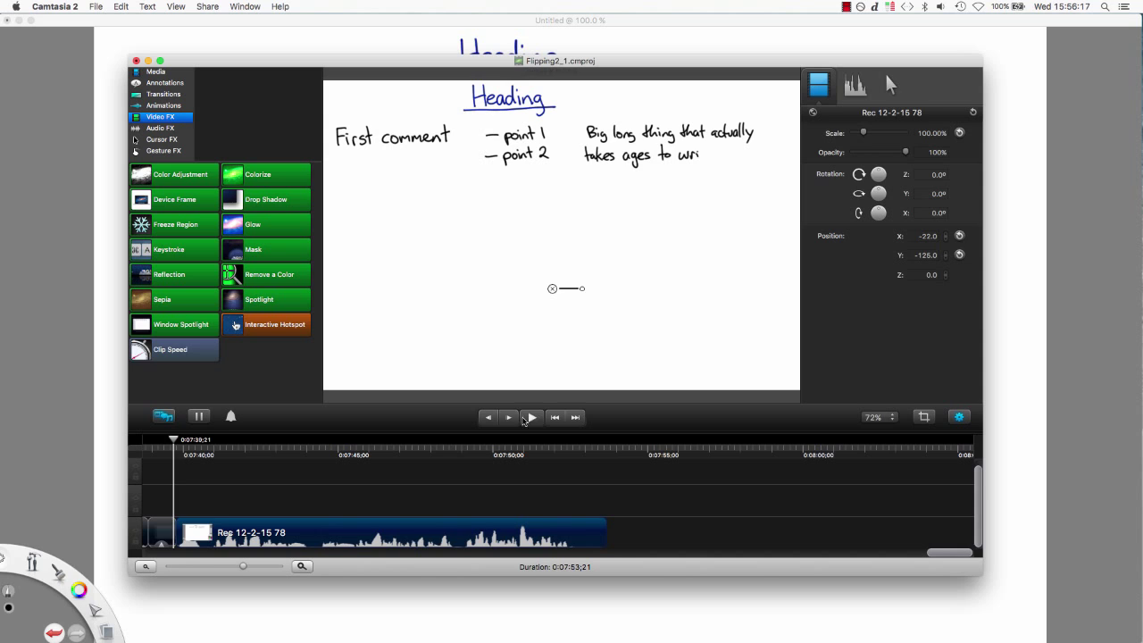
{"action": "left_click", "coordinate": [527, 419]}
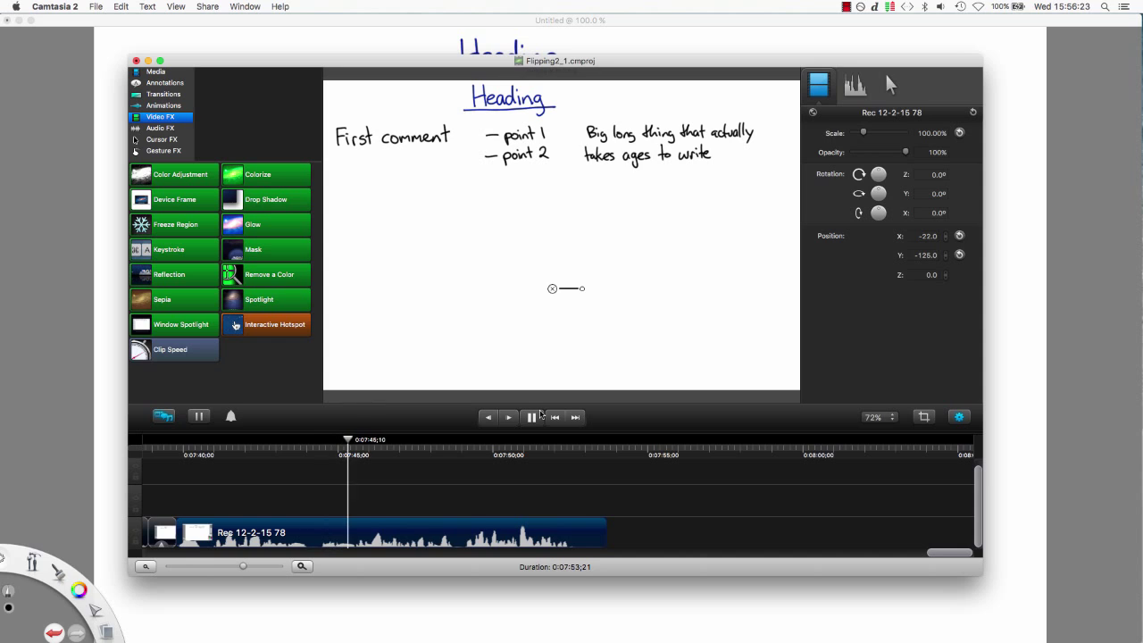
{"action": "left_click", "coordinate": [535, 417]}
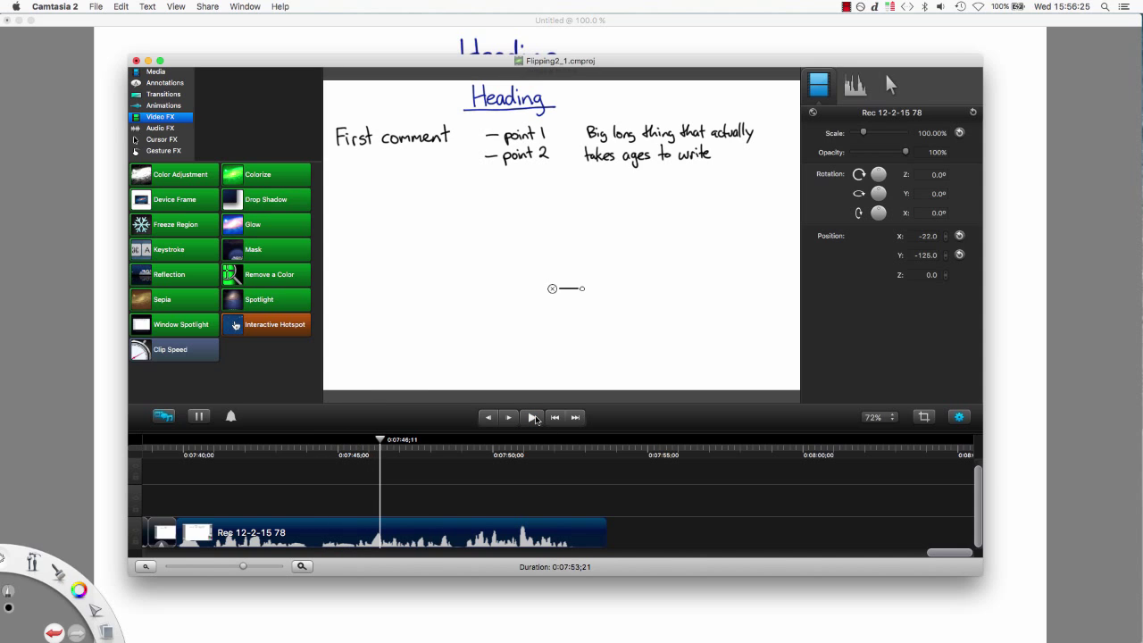
{"action": "key", "text": "Delete"}
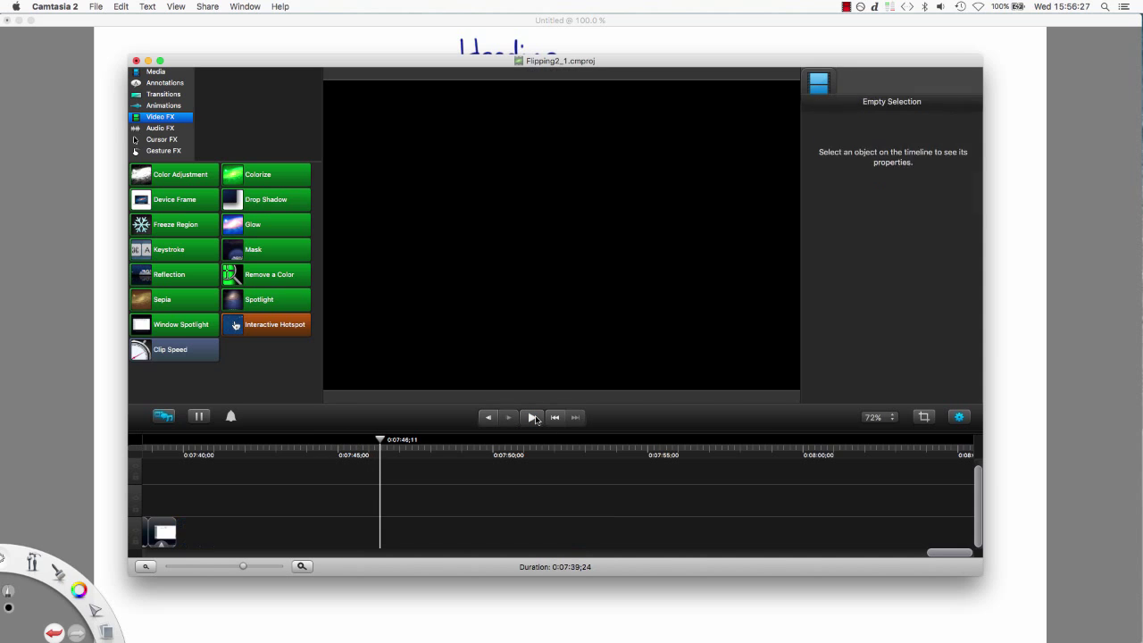
{"action": "scroll", "coordinate": [941, 550], "scroll_direction": "left", "scroll_amount": 10}
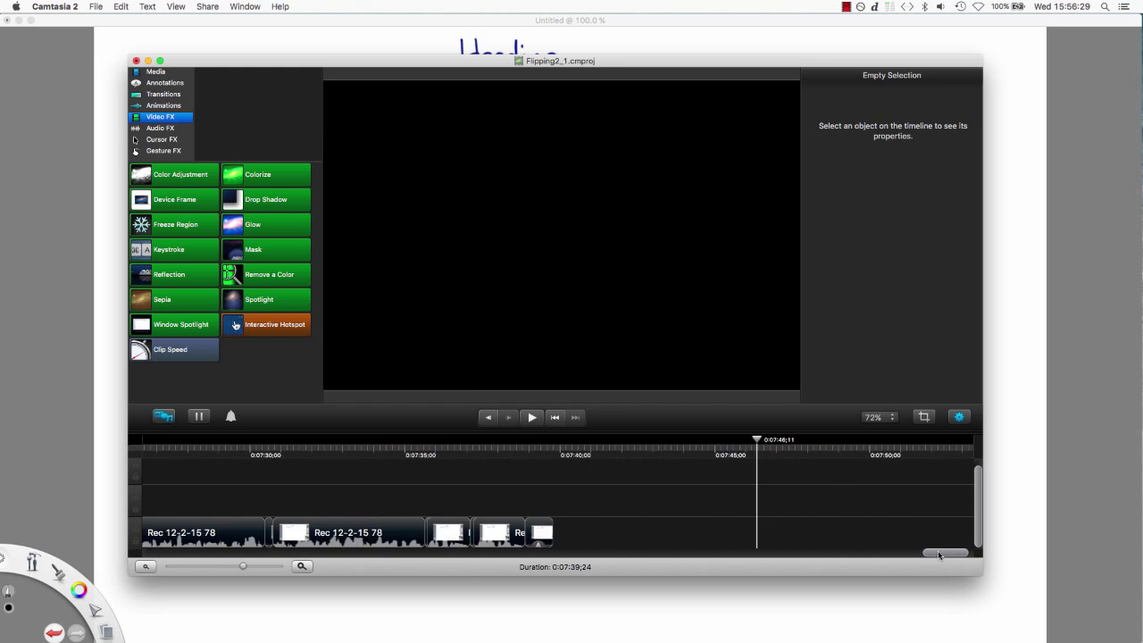
Scrub through the sped-up handwriting to where the long sentence is complete
{"action": "left_click", "coordinate": [676, 455]}
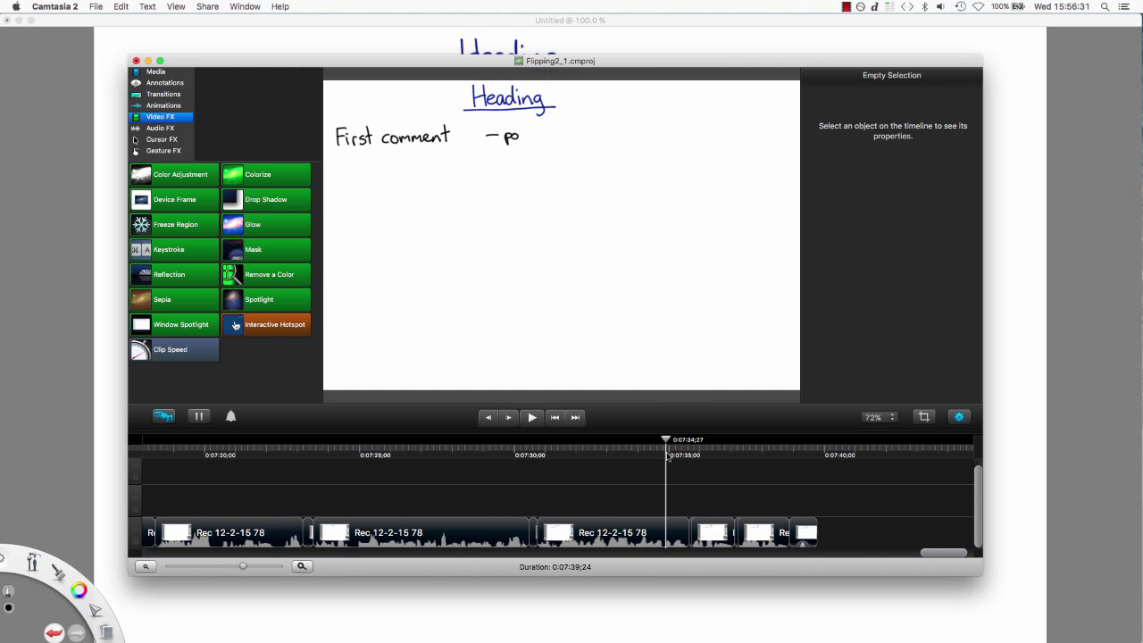
{"action": "left_click_drag", "start_coordinate": [670, 441], "coordinate": [809, 447]}
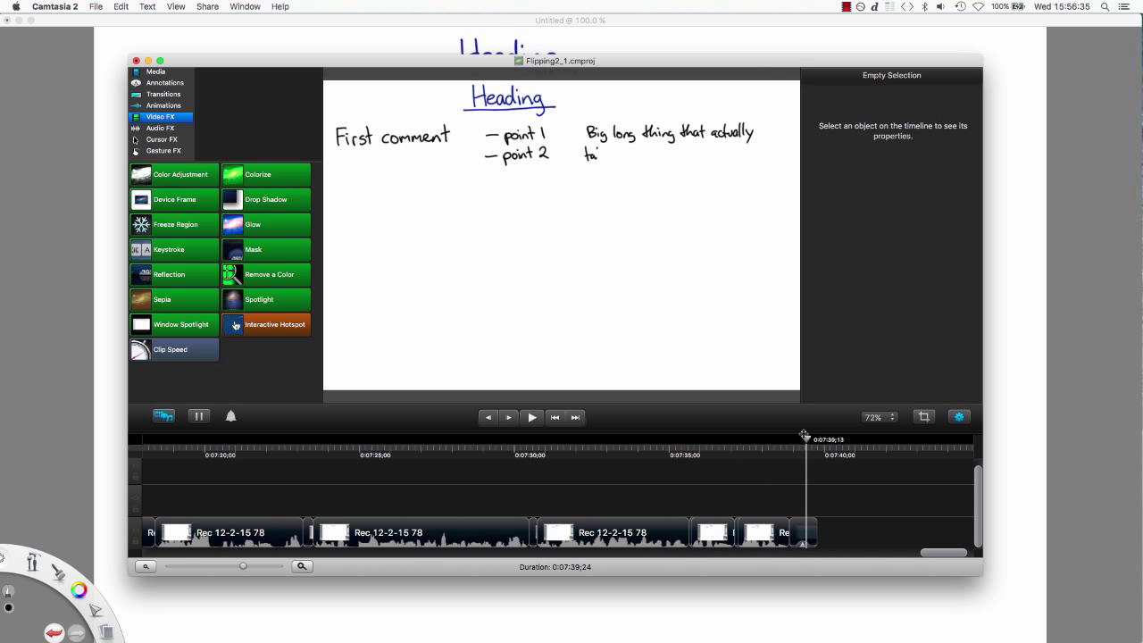
{"action": "key", "text": "Right"}
{"action": "key", "text": "Right"}
{"action": "key", "text": "Right"}
{"action": "key", "text": "Right"}
{"action": "key", "text": "Right"}
{"action": "key", "text": "Right"}
{"action": "key", "text": "Right"}
{"action": "key", "text": "Right"}
{"action": "key", "text": "Right"}
{"action": "key", "text": "Right"}
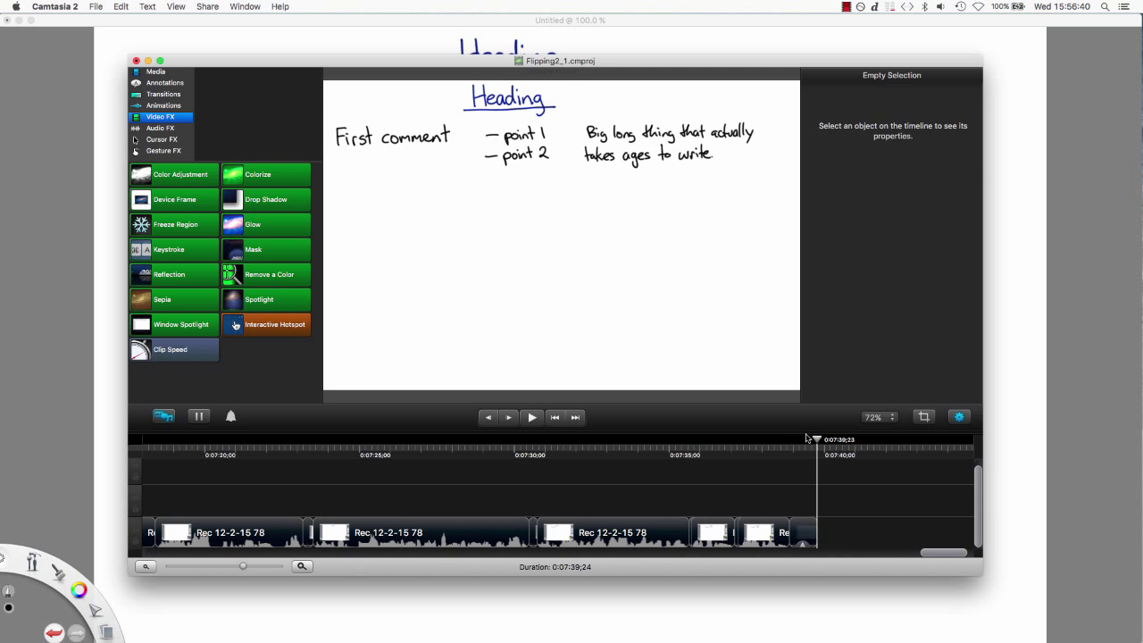